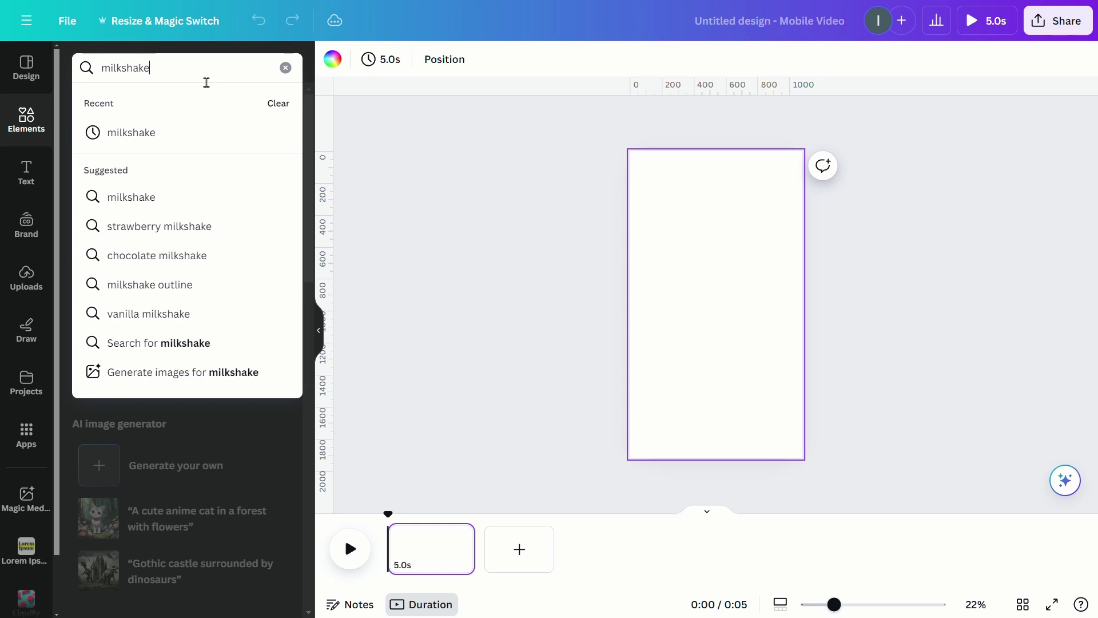
# Search the photos for milkshake and add the one of a chocolate milkshake with a red straw against a red background
pyautogui.click(172, 135)
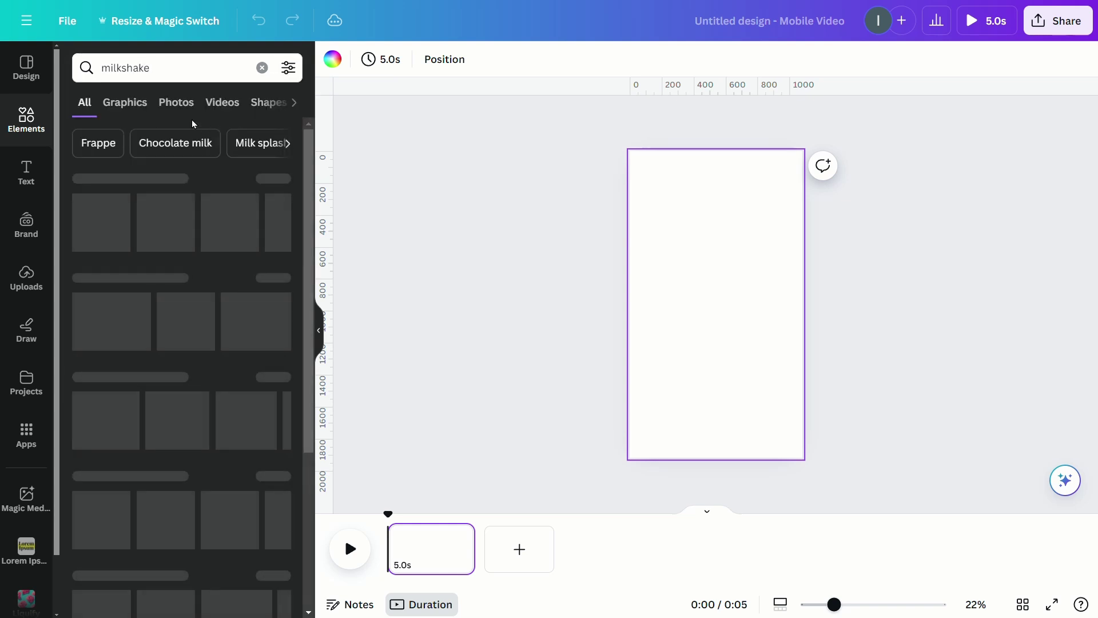
pyautogui.click(184, 109)
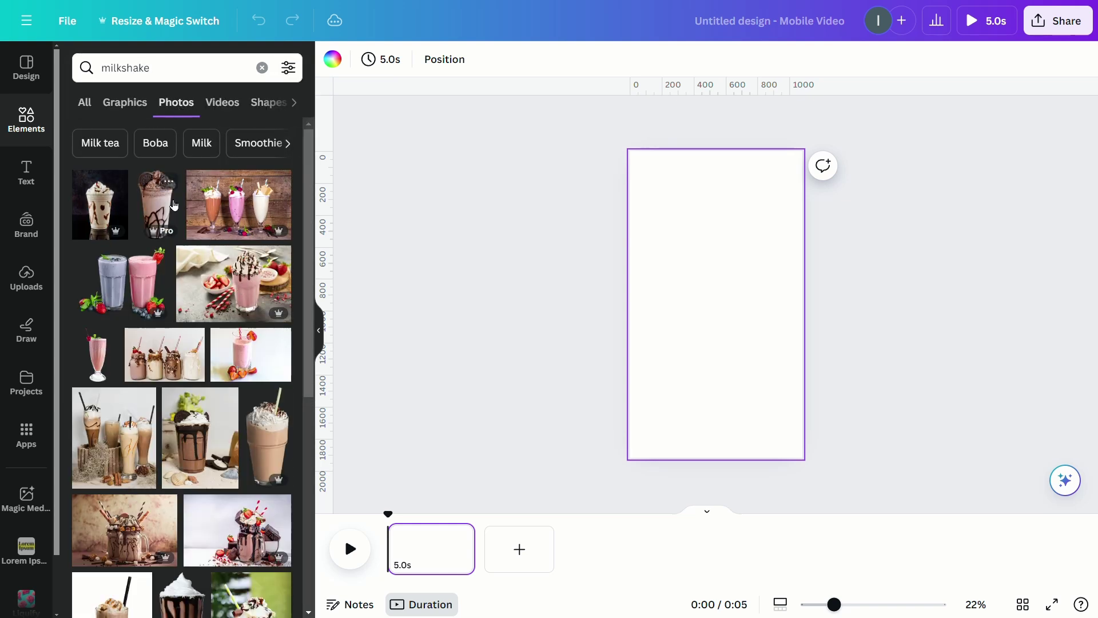
pyautogui.scroll(-3, 217, 371)
pyautogui.scroll(-3, 217, 371)
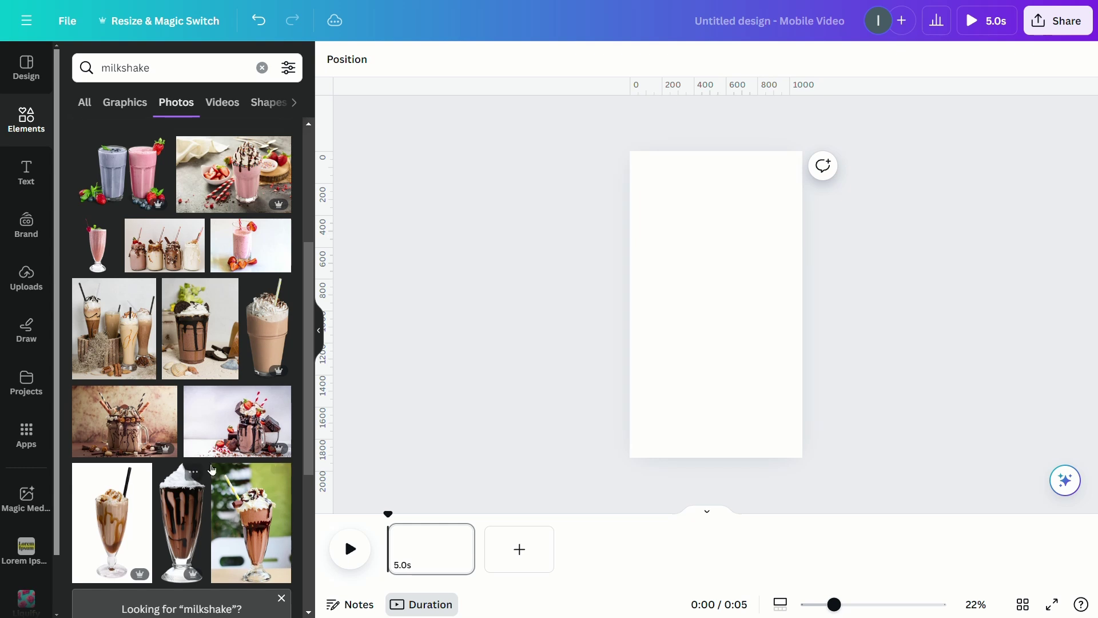
pyautogui.scroll(-4, 187, 430)
pyautogui.scroll(-4, 189, 428)
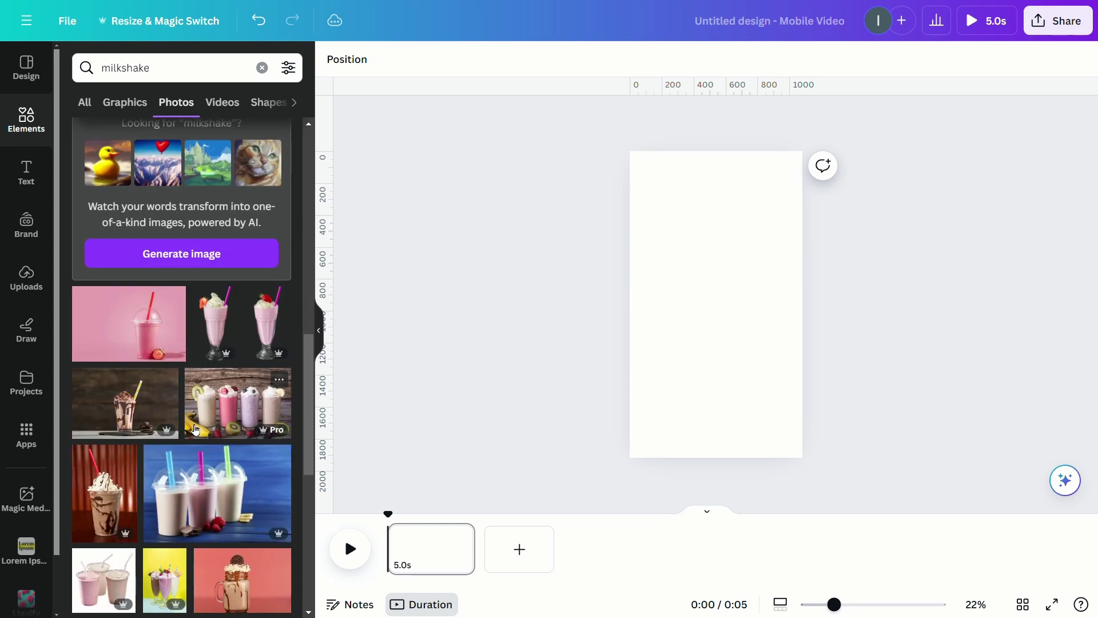
pyautogui.scroll(-2, 195, 429)
pyautogui.click(133, 389)
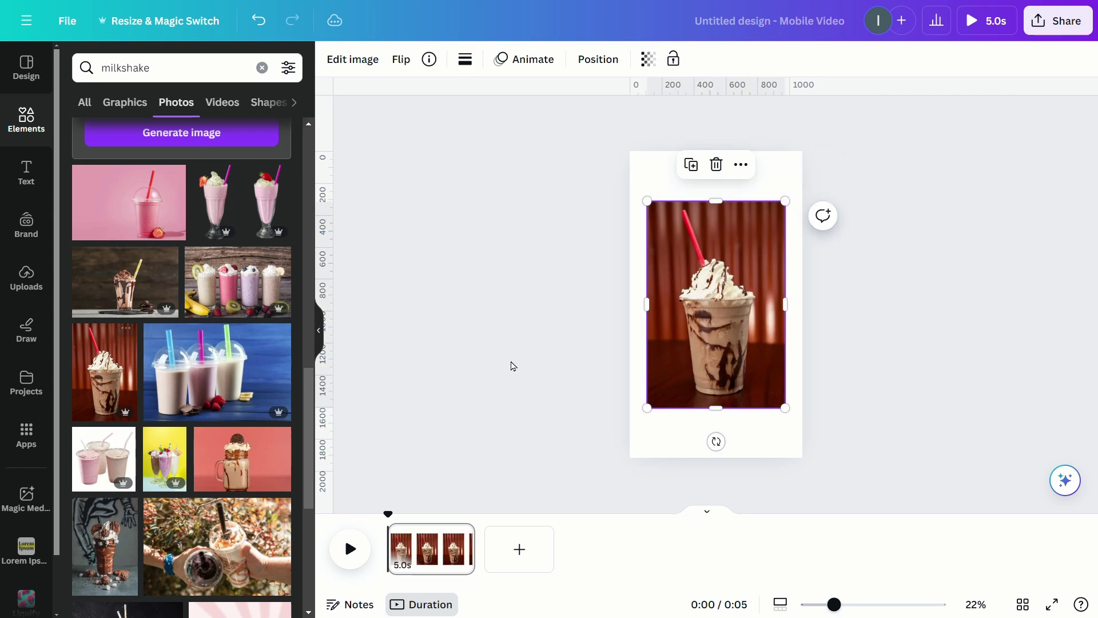
# Remove the milkshake photo's background and place the cutout at the lower edge of the page
pyautogui.click(361, 65)
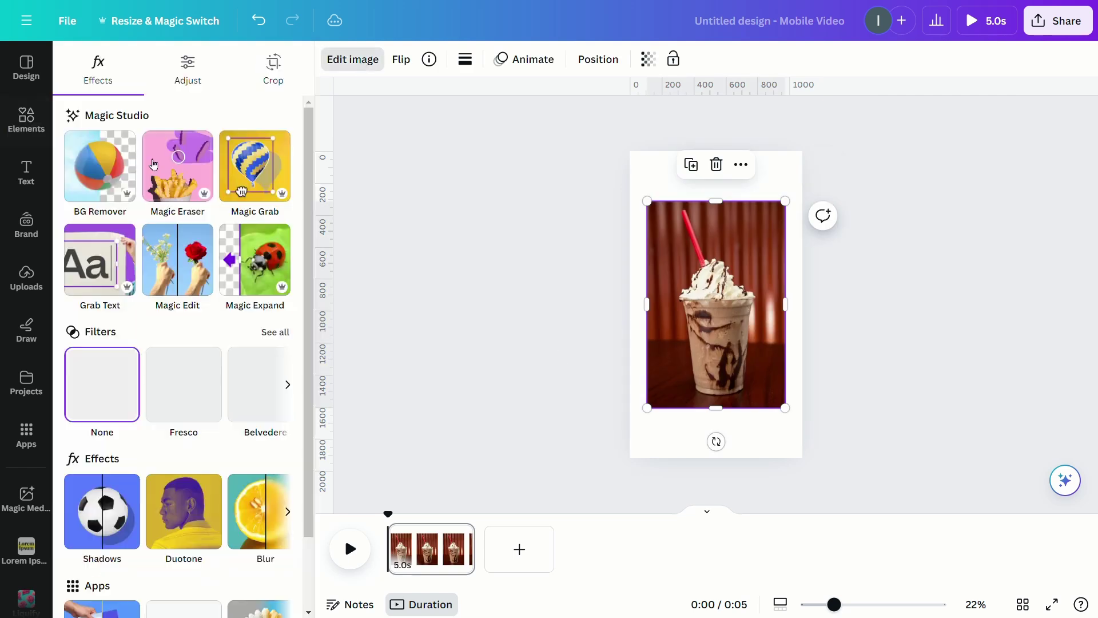
pyautogui.click(98, 167)
pyautogui.click(810, 207)
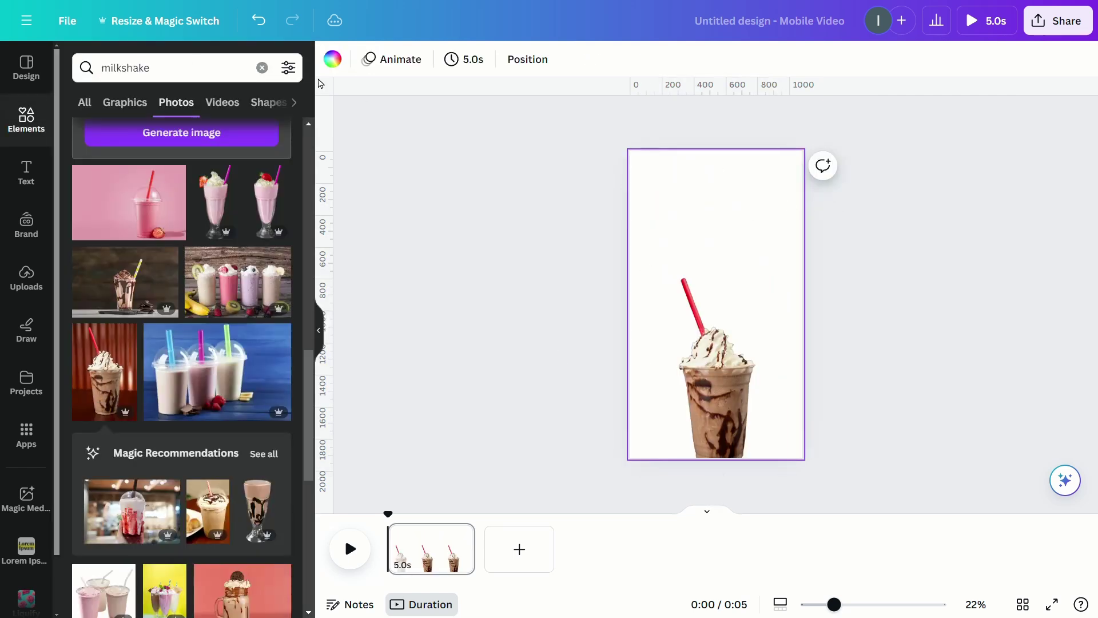
# Fill the page background with the light beige taken from the photo colours
pyautogui.click(337, 60)
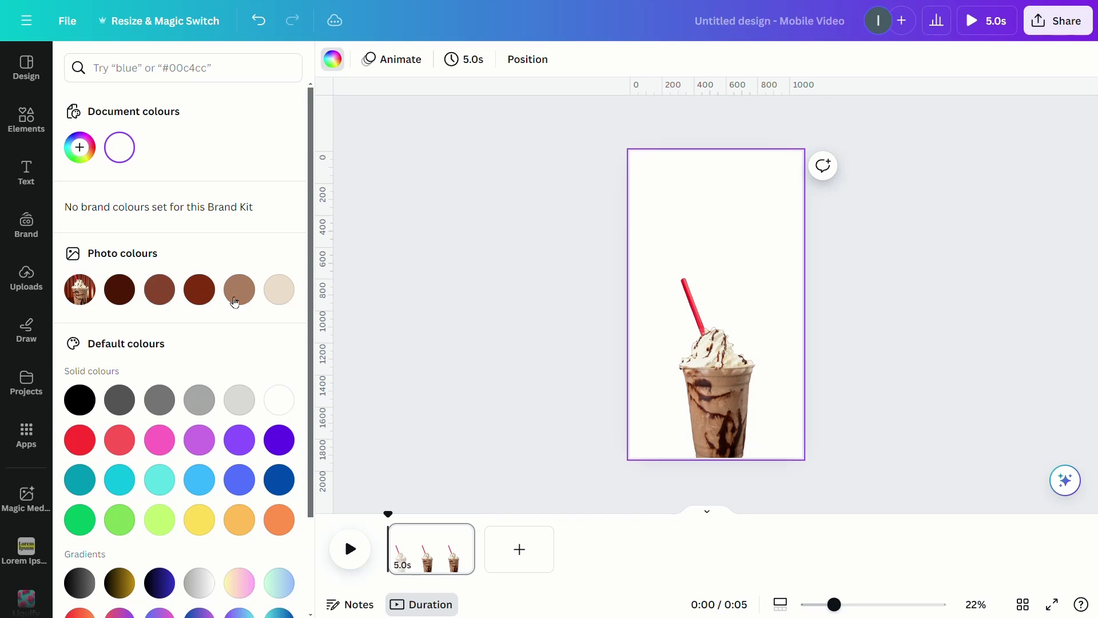
pyautogui.click(281, 290)
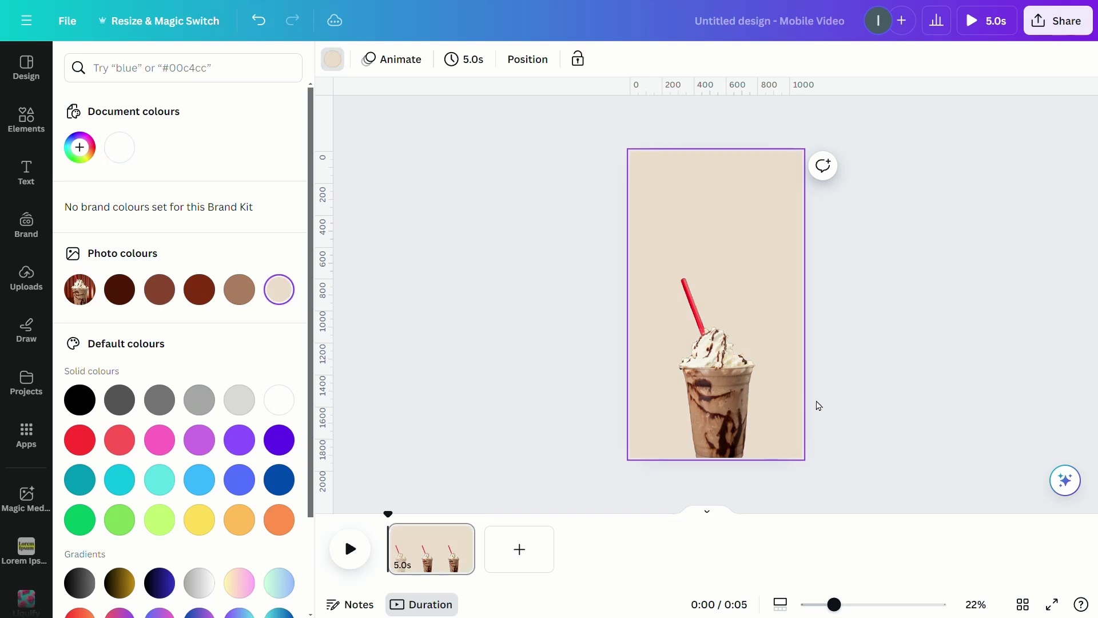
# Move the milkshake cutout further down so only its upper part stays on the page, centred horizontally
pyautogui.click(658, 388)
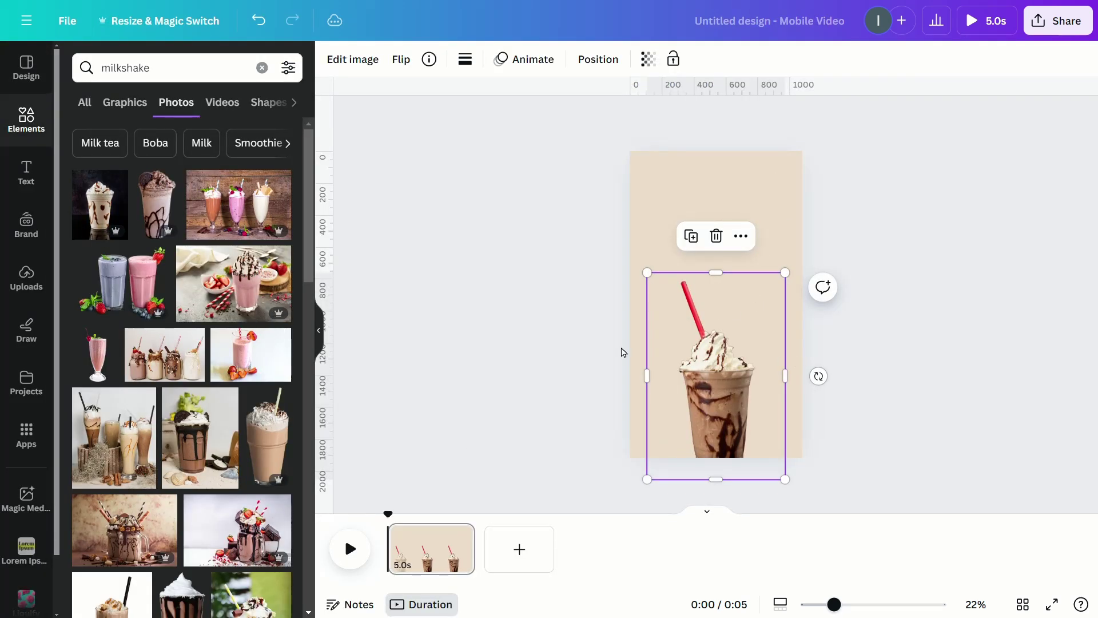
pyautogui.click(5, 119)
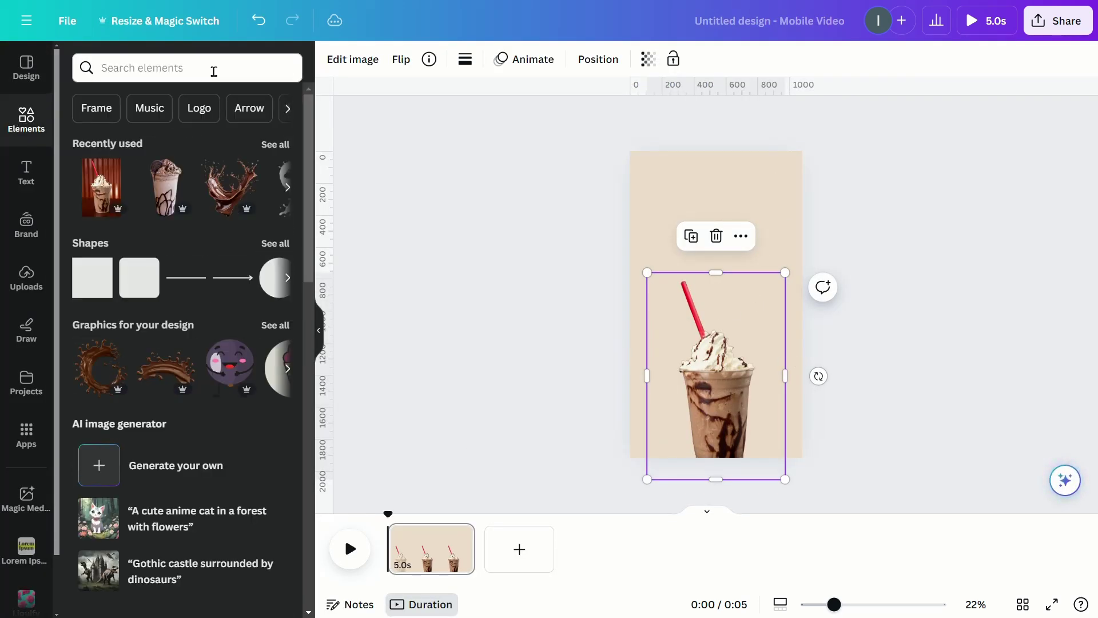
pyautogui.moveTo(709, 355); pyautogui.dragTo(714, 407)
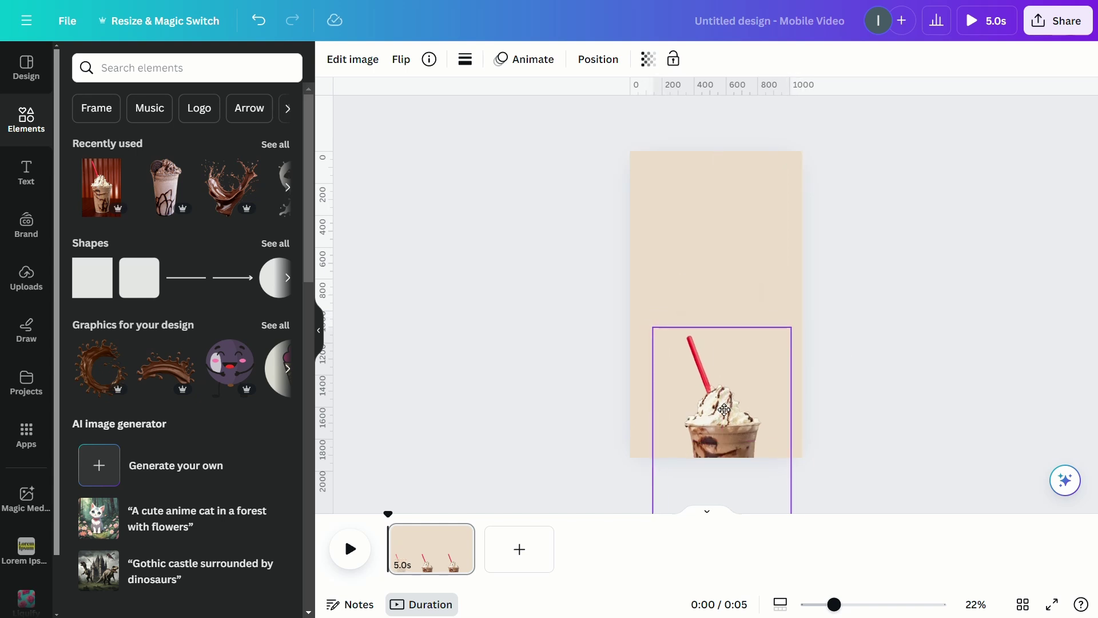
# Add a heading reading MILKSHAKE above the milkshake
pyautogui.click(25, 172)
pyautogui.click(217, 216)
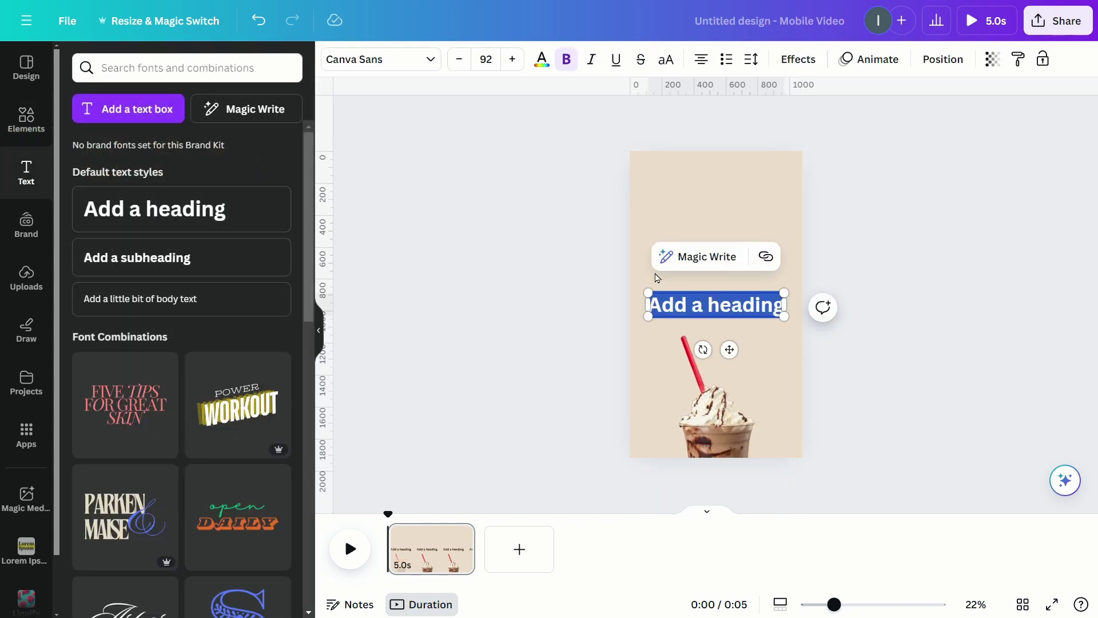
pyautogui.write('MILKSHAKE')
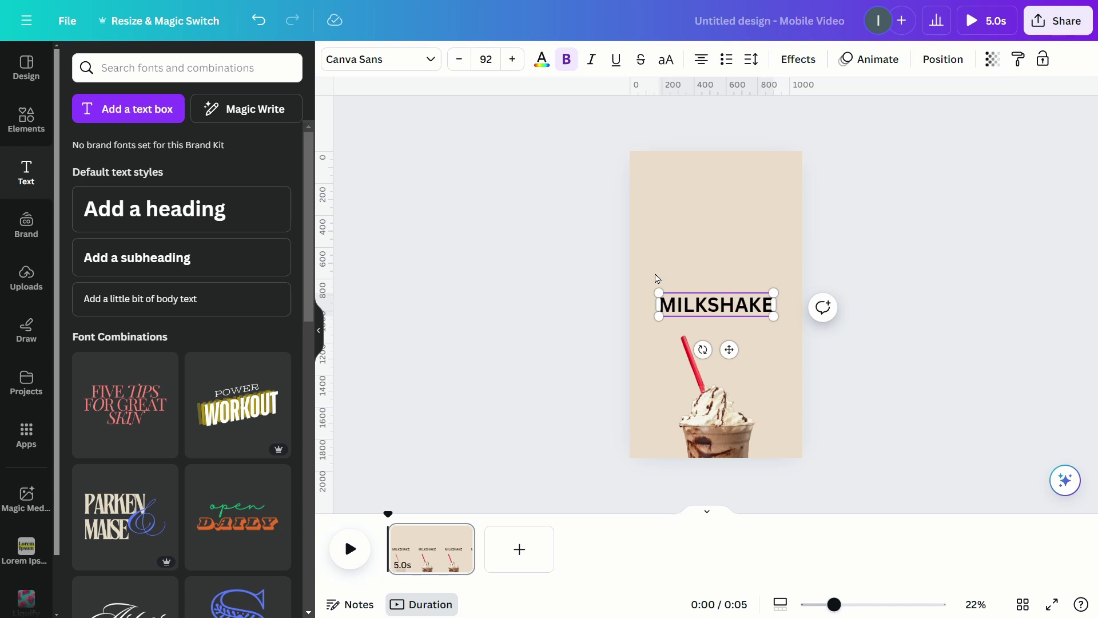
# Enlarge the MILKSHAKE heading to about size 109 and move it slightly up, centred above the straw
pyautogui.click(884, 295)
pyautogui.moveTo(756, 315)
pyautogui.mouseDown()
pyautogui.moveTo(757, 302)
pyautogui.moveTo(795, 277)
pyautogui.moveTo(757, 301)
pyautogui.mouseUp()
pyautogui.click(919, 302)
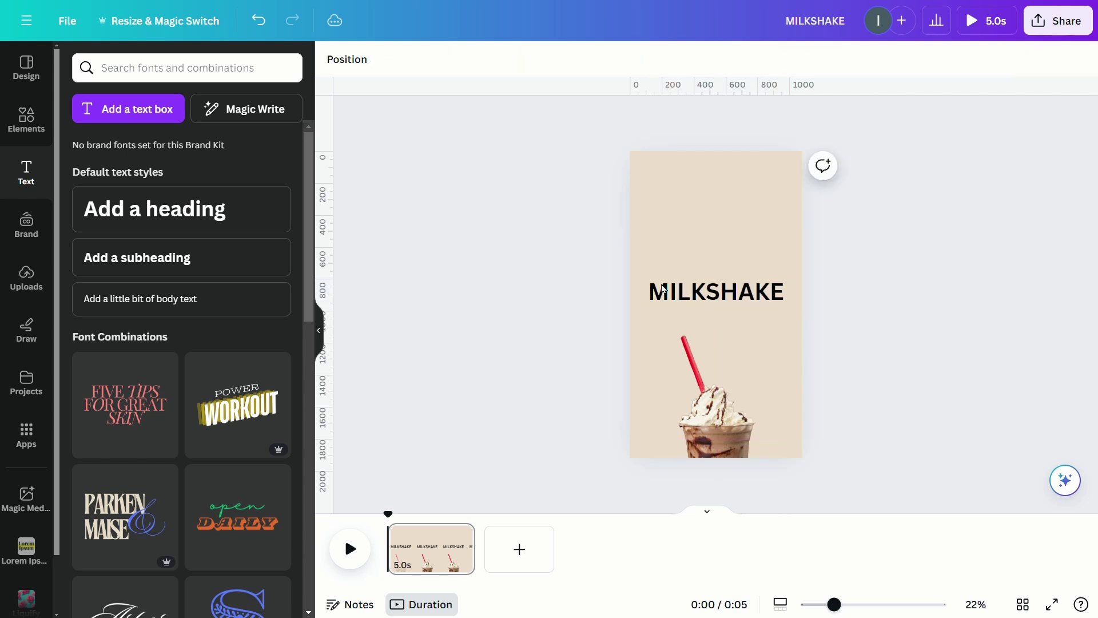
# Search the fonts for BALL and set the MILKSHAKE heading in Balloon Extra Bold
pyautogui.click(662, 289)
pyautogui.click(366, 64)
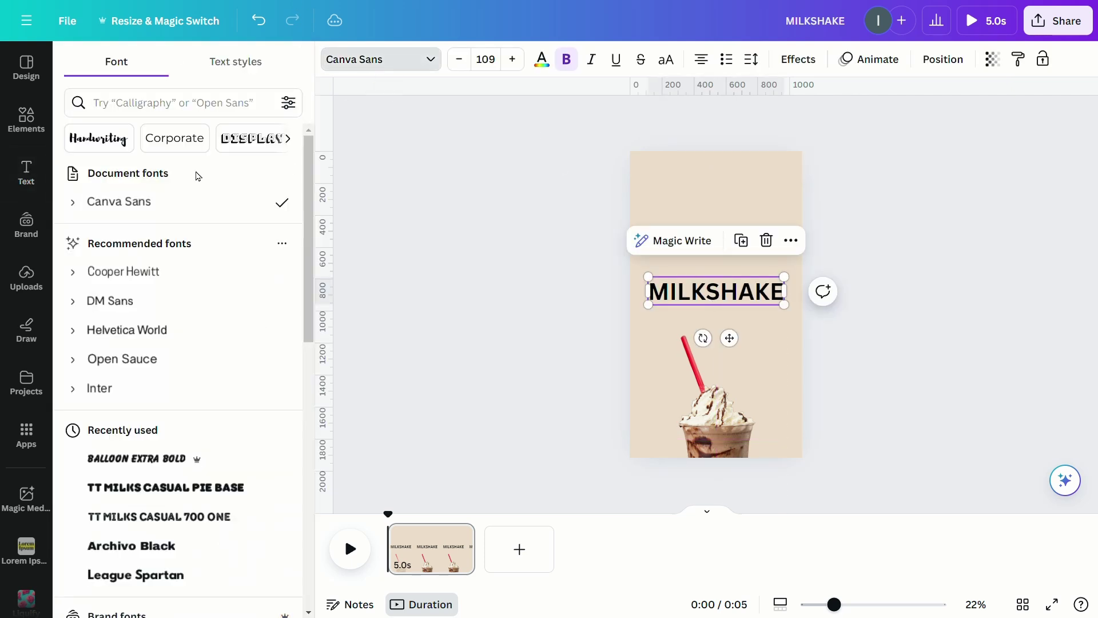
pyautogui.click(194, 111)
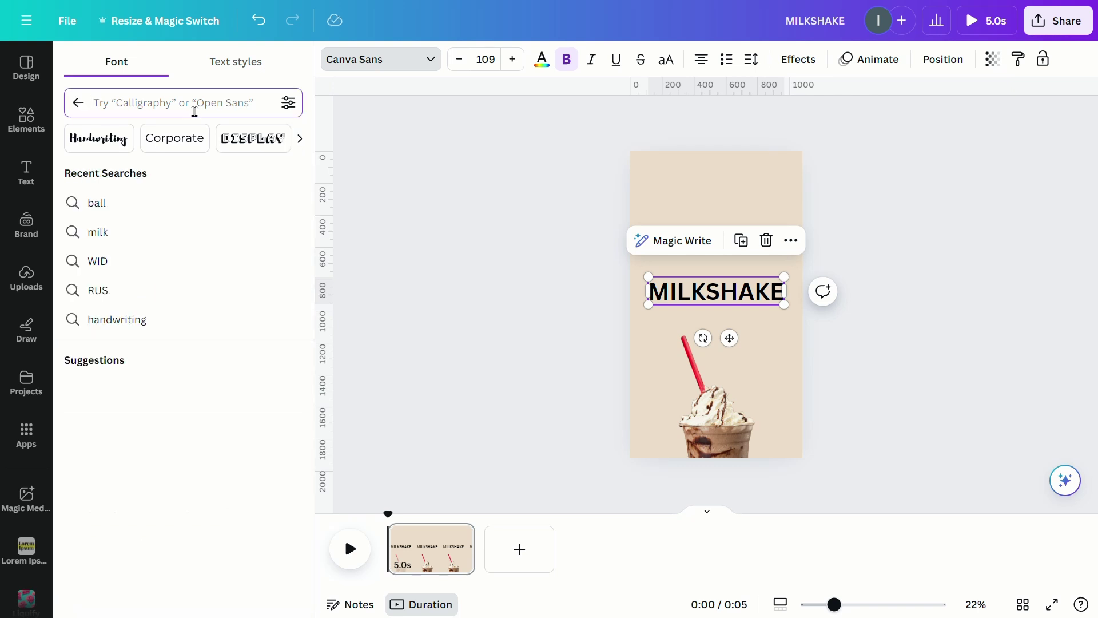
pyautogui.write('BALL')
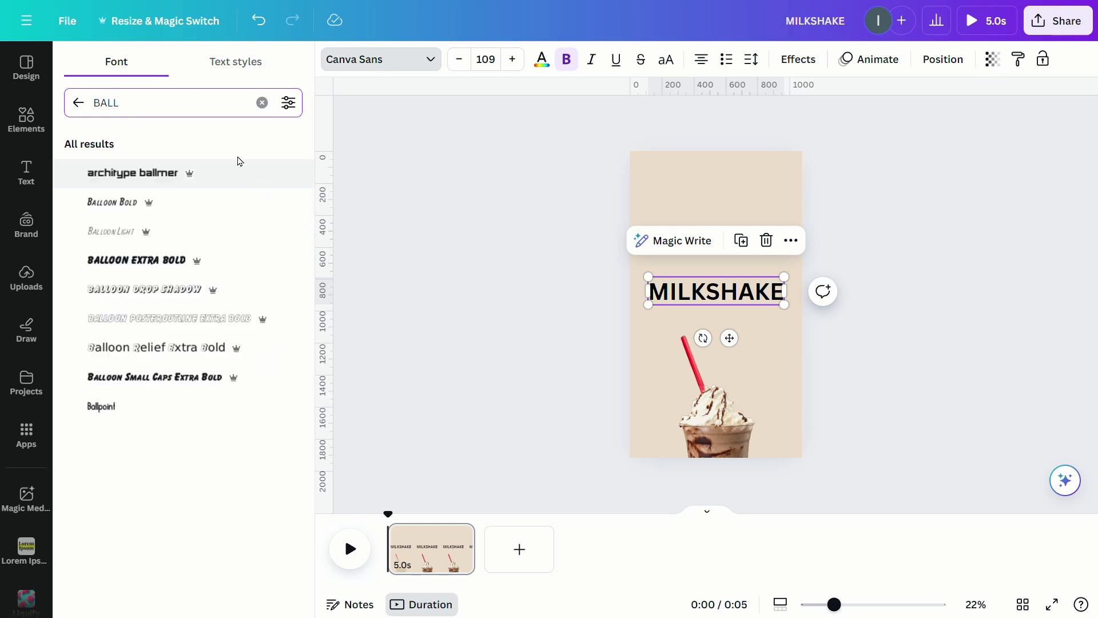
pyautogui.click(234, 266)
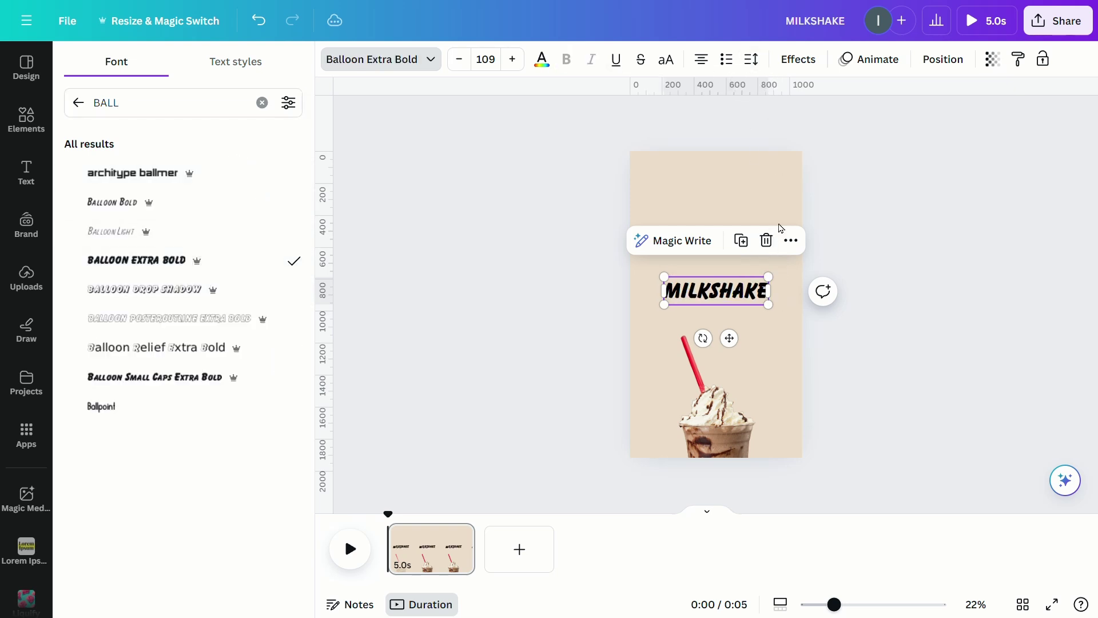
# Widen the letter spacing of the MILKSHAKE heading slightly
pyautogui.click(753, 64)
pyautogui.moveTo(786, 119); pyautogui.dragTo(800, 119)
pyautogui.click(735, 332)
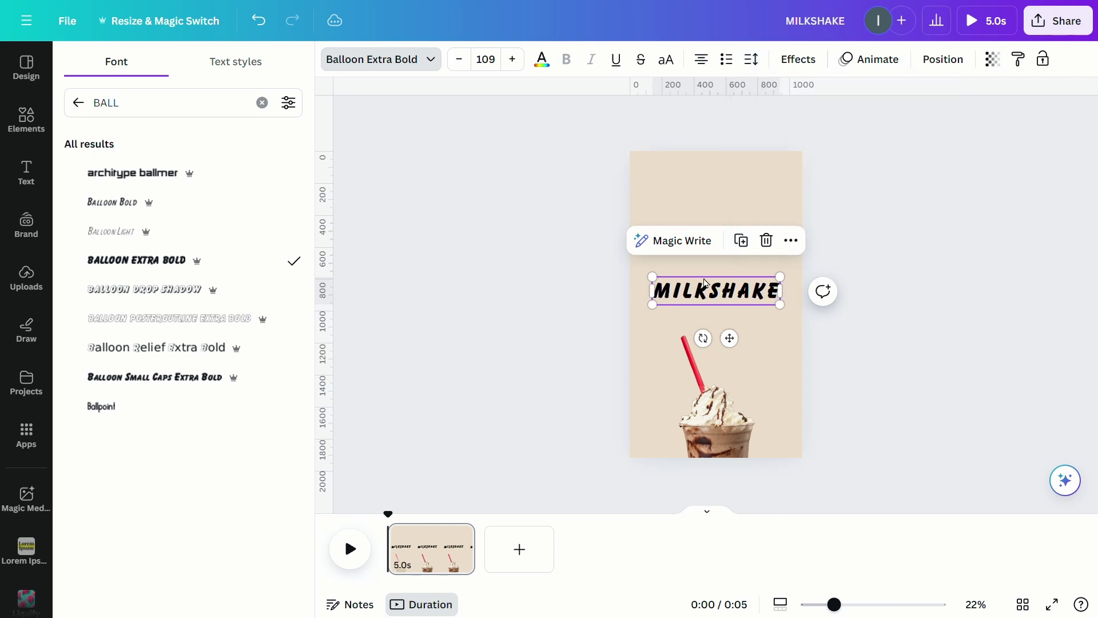
# Enlarge the MILKSHAKE heading to about size 120 and centre it above the straw
pyautogui.moveTo(651, 304); pyautogui.dragTo(639, 307)
pyautogui.moveTo(723, 297); pyautogui.dragTo(729, 300)
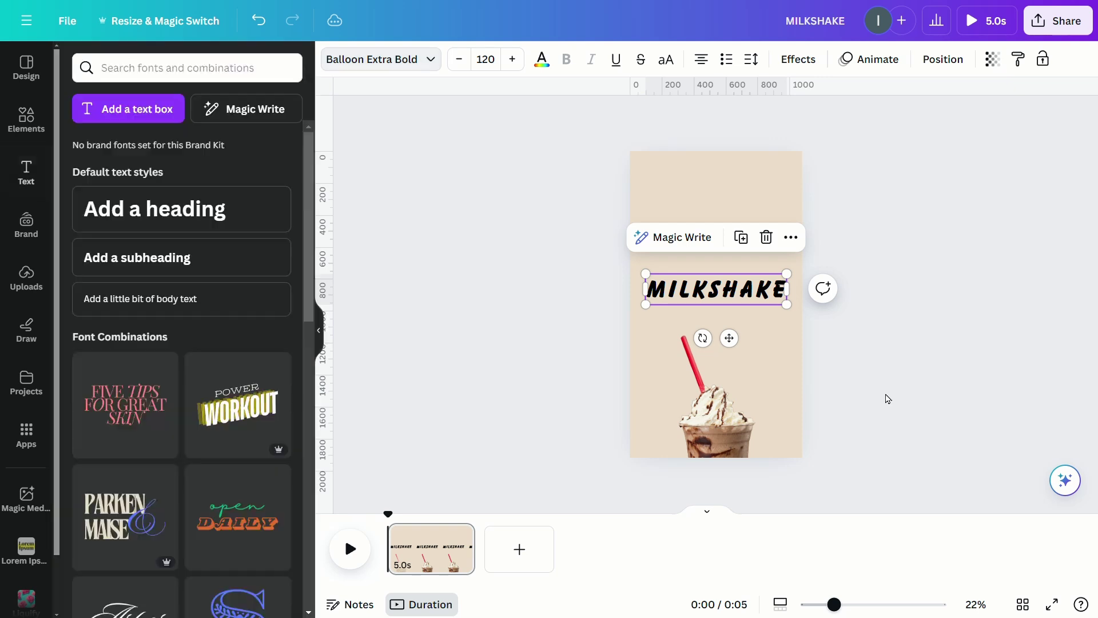
pyautogui.click(887, 398)
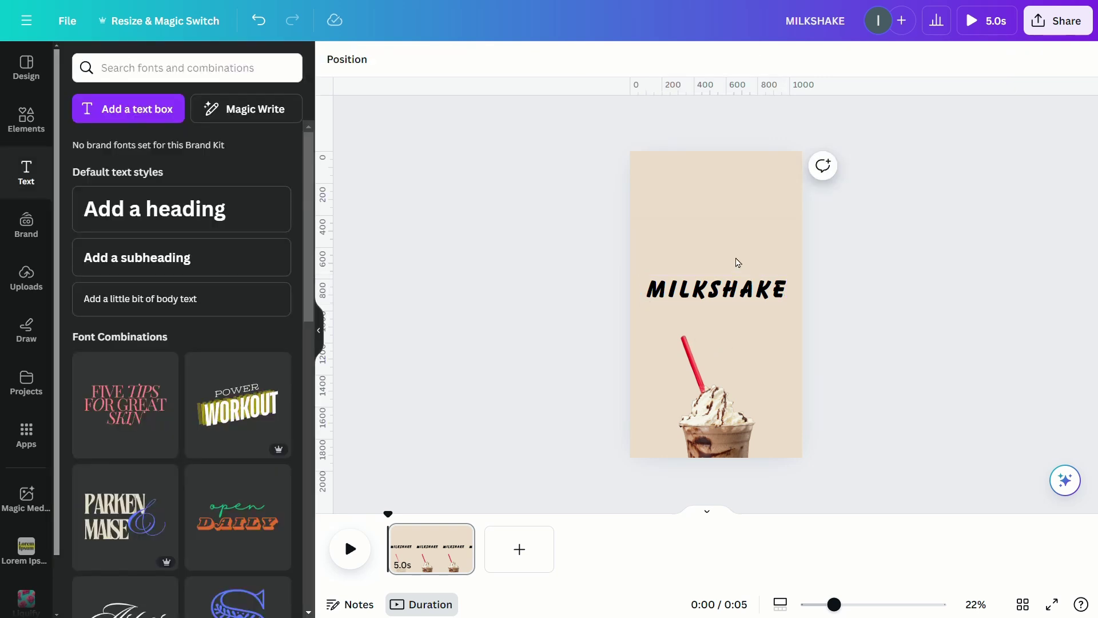
# Duplicate the MILKSHAKE heading and give the copy a Hollow effect with thickness 40
pyautogui.click(737, 289)
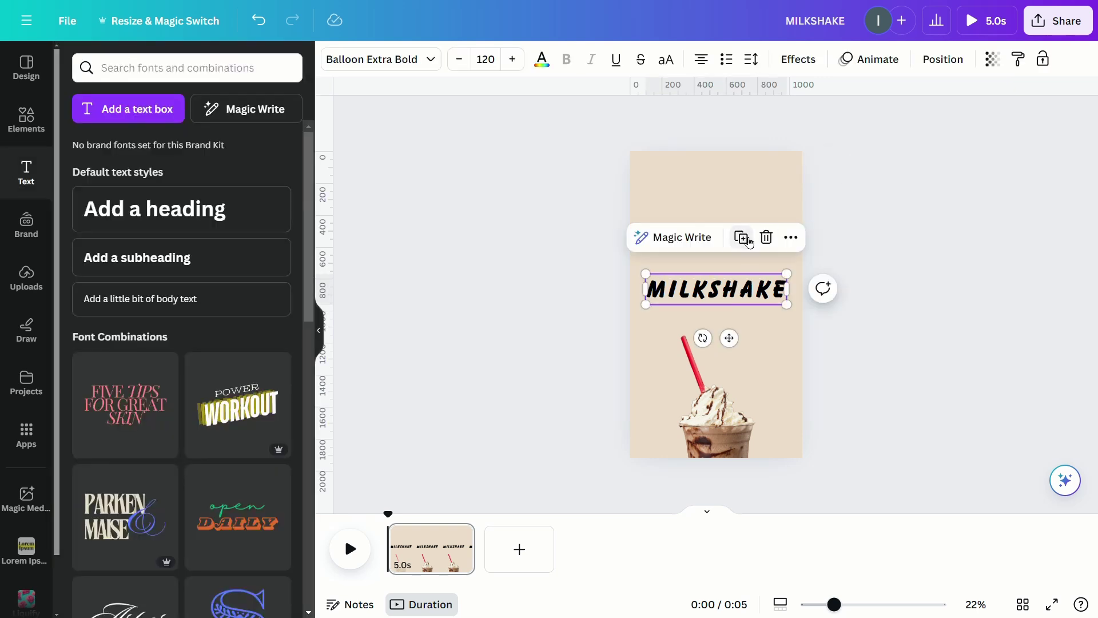
pyautogui.click(798, 59)
pyautogui.click(97, 266)
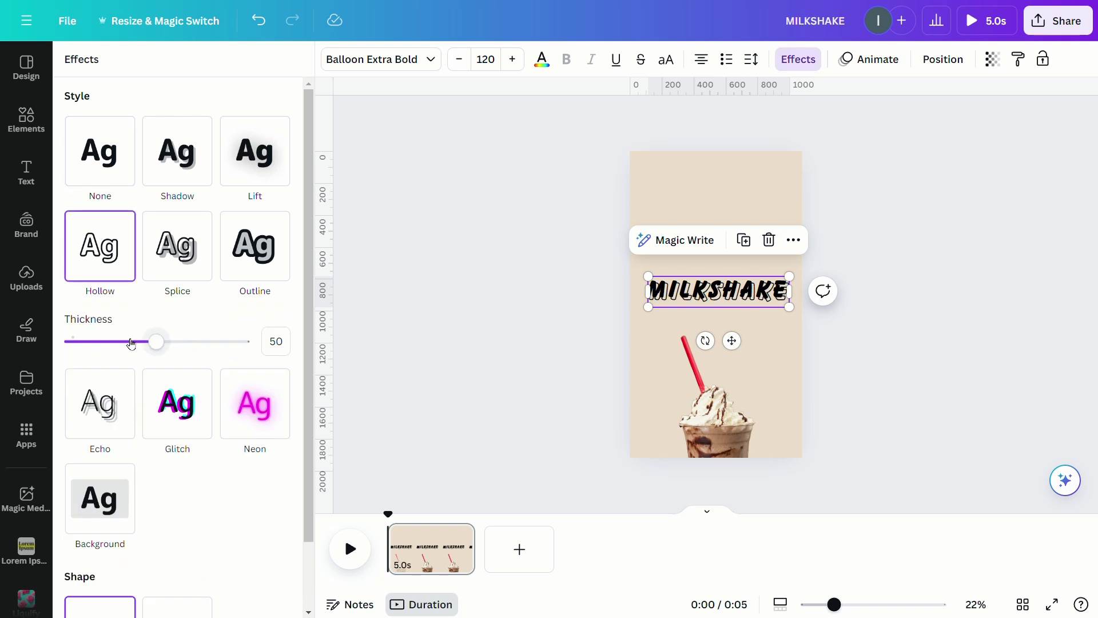
pyautogui.moveTo(155, 341)
pyautogui.mouseDown()
pyautogui.moveTo(108, 345)
pyautogui.moveTo(143, 351)
pyautogui.mouseUp()
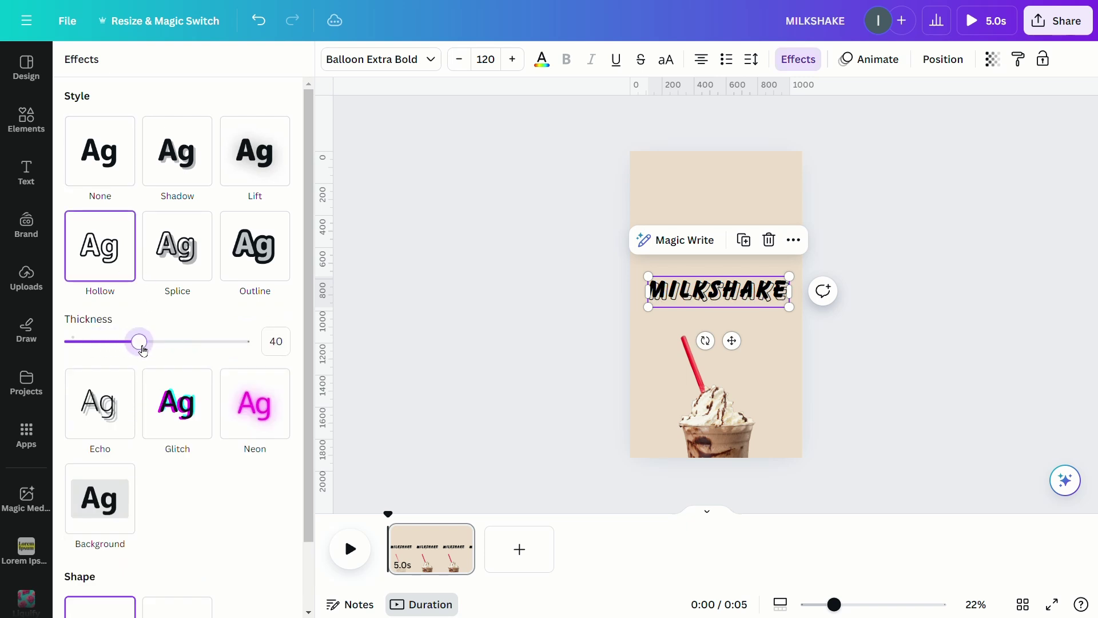
# Place the hollow heading directly over the solid one and move the solid heading behind the milkshake in the layer order
pyautogui.moveTo(750, 304); pyautogui.dragTo(747, 301)
pyautogui.click(943, 58)
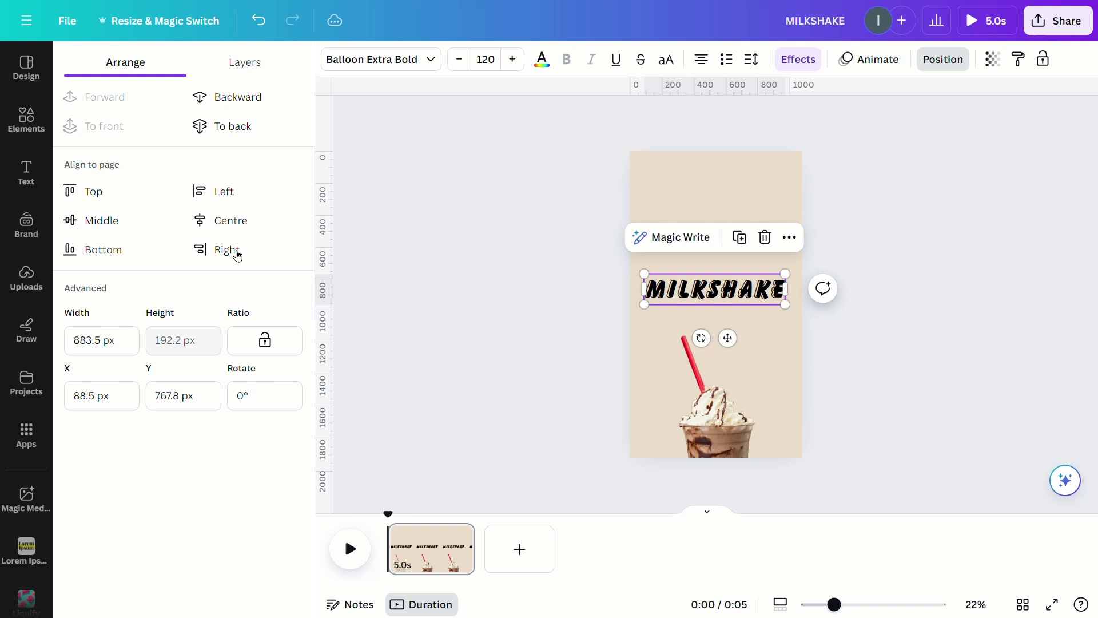
pyautogui.click(265, 72)
pyautogui.moveTo(226, 195); pyautogui.dragTo(208, 257)
# Search the graphics for MILK SPLASH and add the S-shaped white milk splash to the page
pyautogui.click(25, 121)
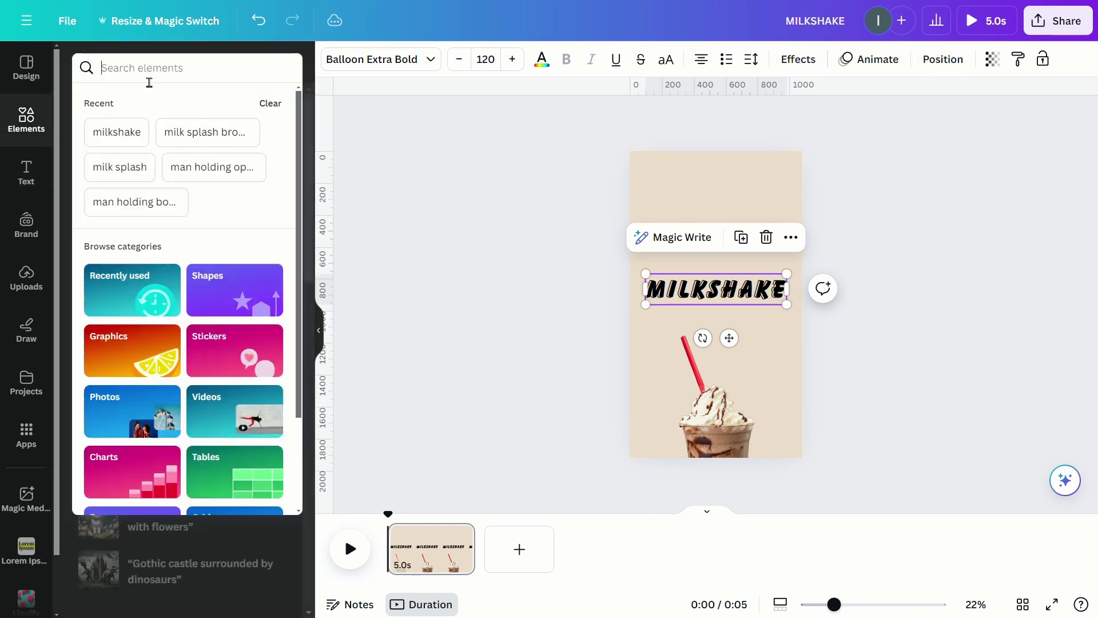
pyautogui.write('MIL')
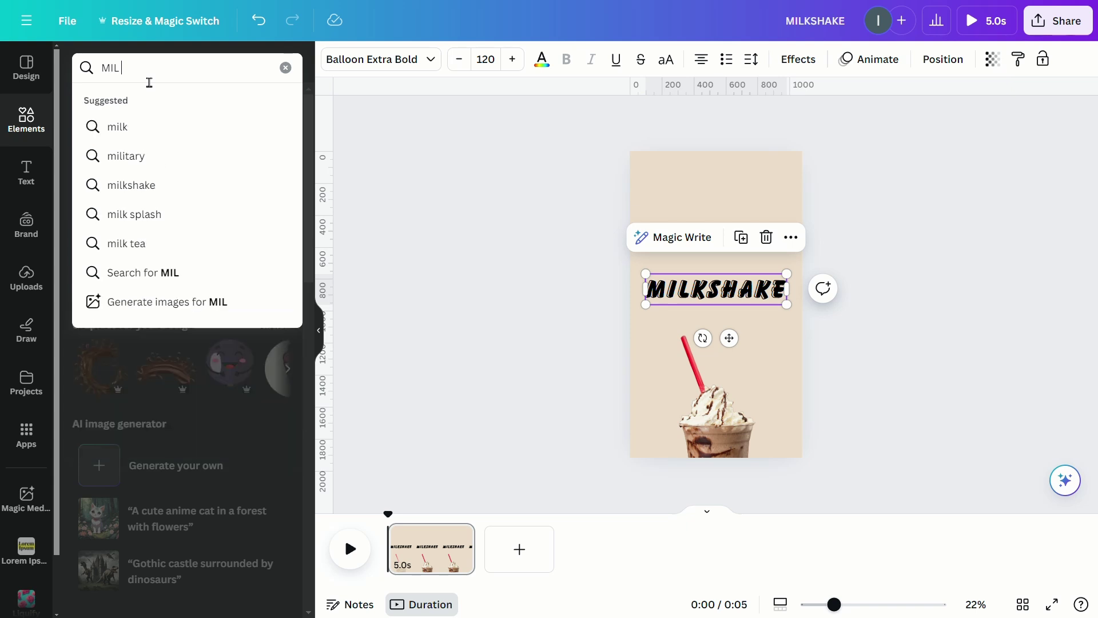
pyautogui.write('K SPLASH')
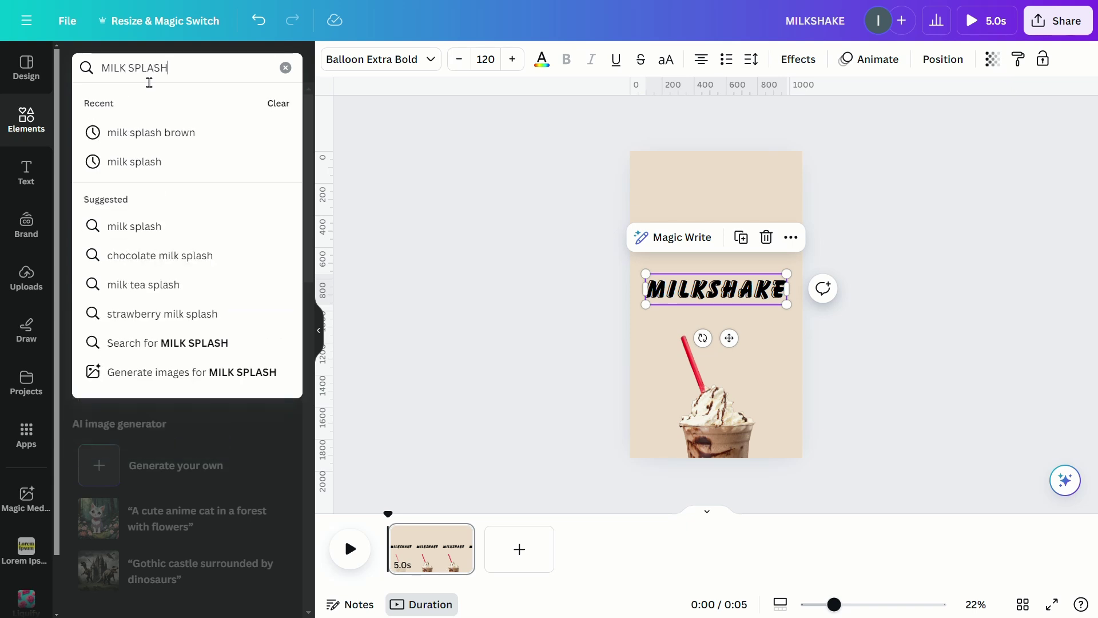
pyautogui.press('Return')
pyautogui.click(153, 114)
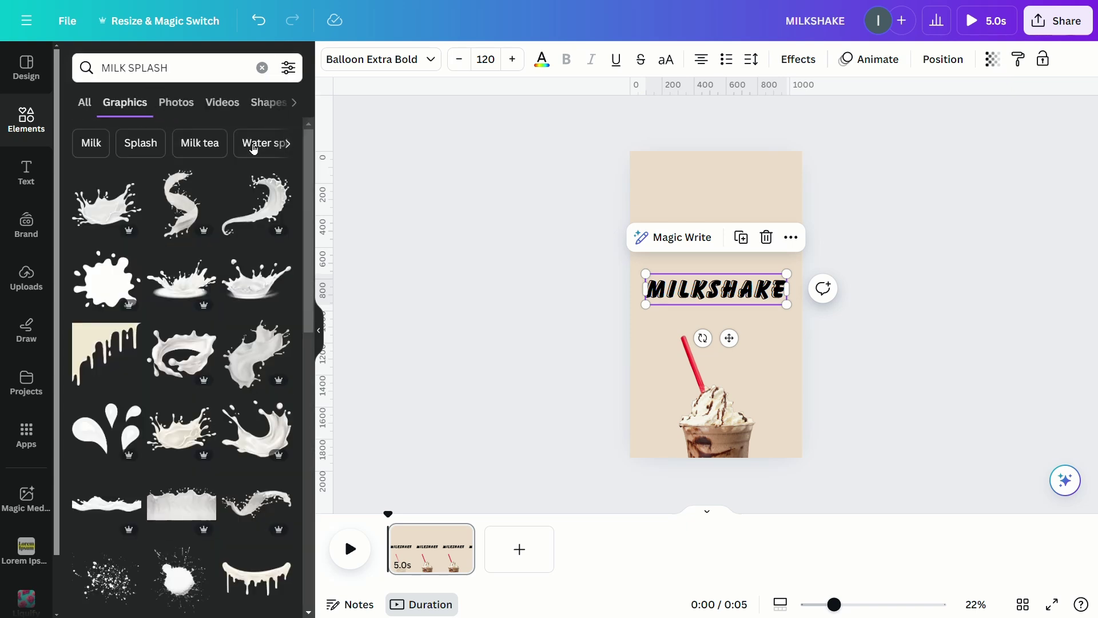
pyautogui.click(207, 181)
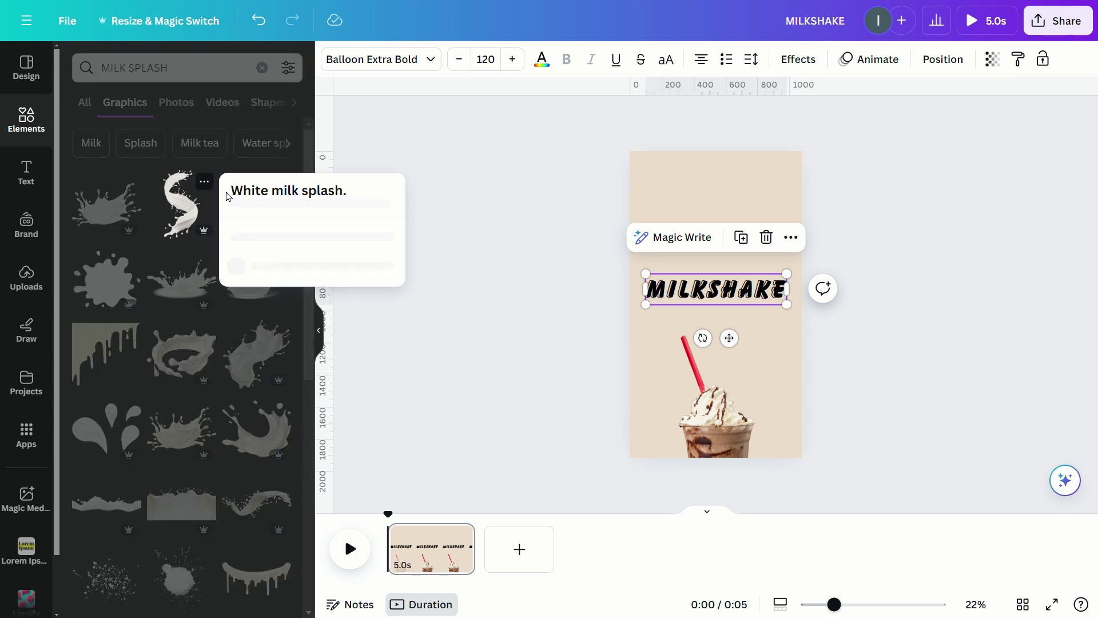
pyautogui.click(181, 206)
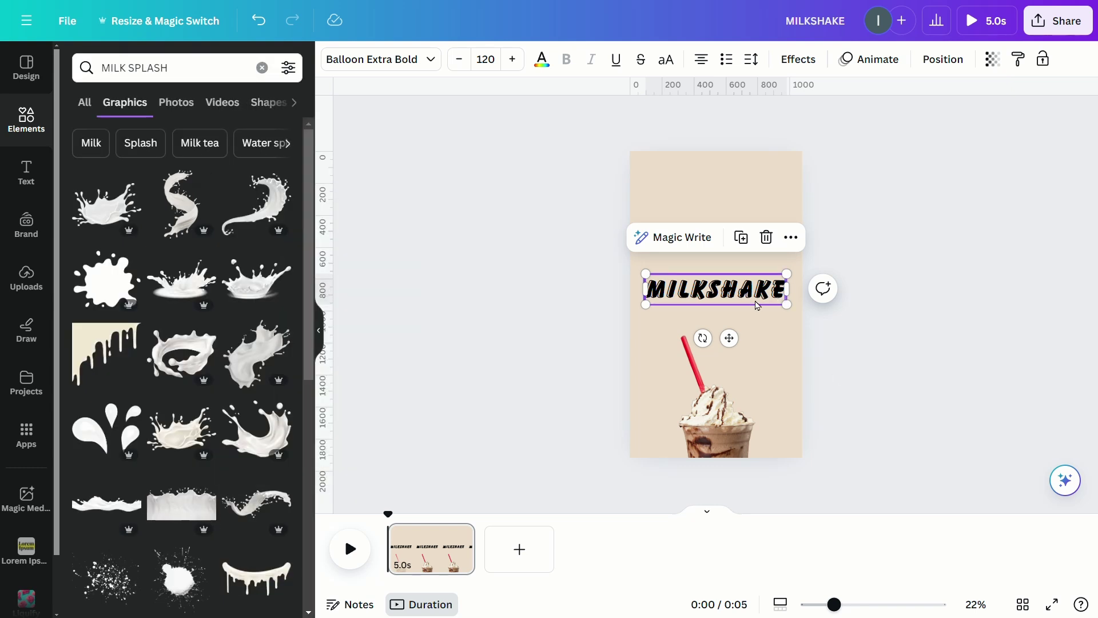
pyautogui.click(182, 203)
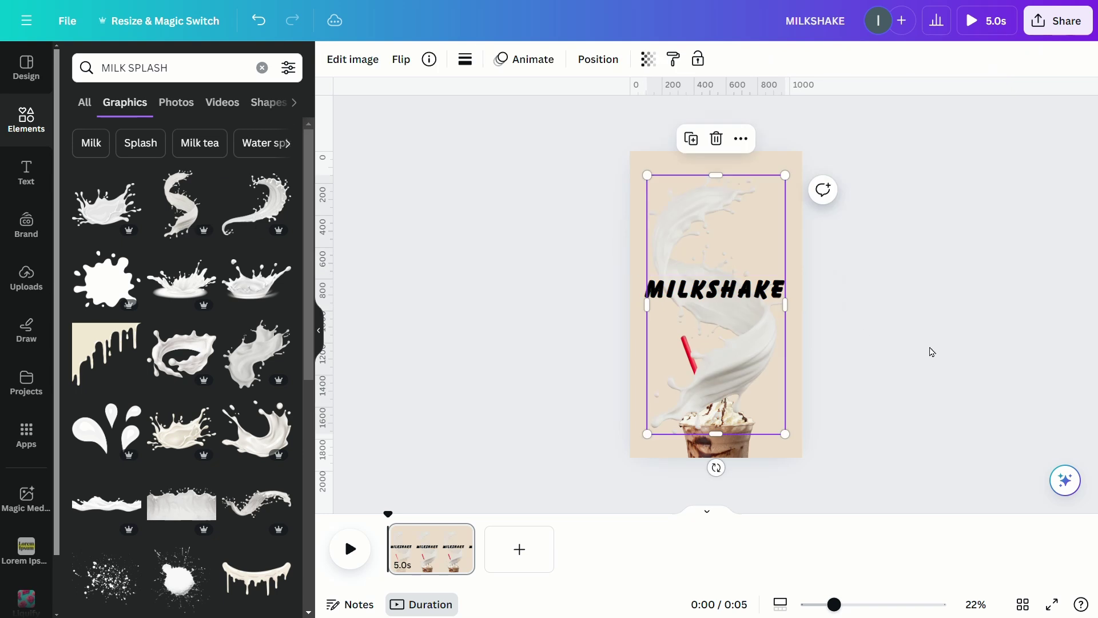
# Shrink the white milk splash and place it over the milkshake cup at the lower edge of the page
pyautogui.moveTo(647, 175); pyautogui.dragTo(801, 351)
pyautogui.moveTo(770, 388); pyautogui.dragTo(720, 422)
# Search the graphics for MILK SPLASH brown and add the upward-bursting dark chocolate splash to the page
pyautogui.click(197, 87)
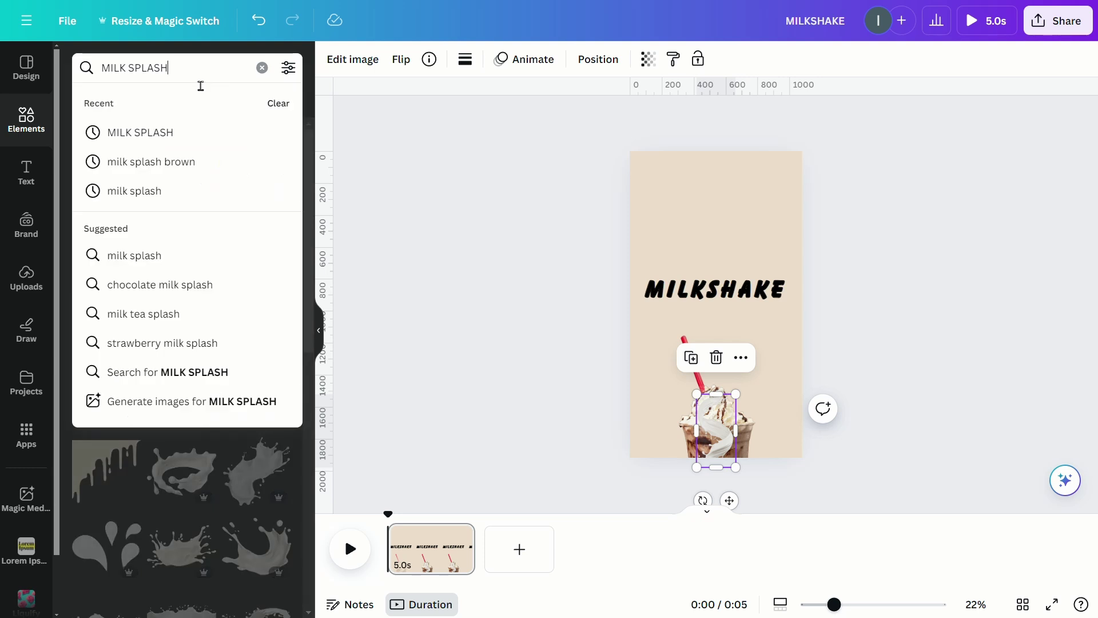
pyautogui.write('brown')
pyautogui.press('Return')
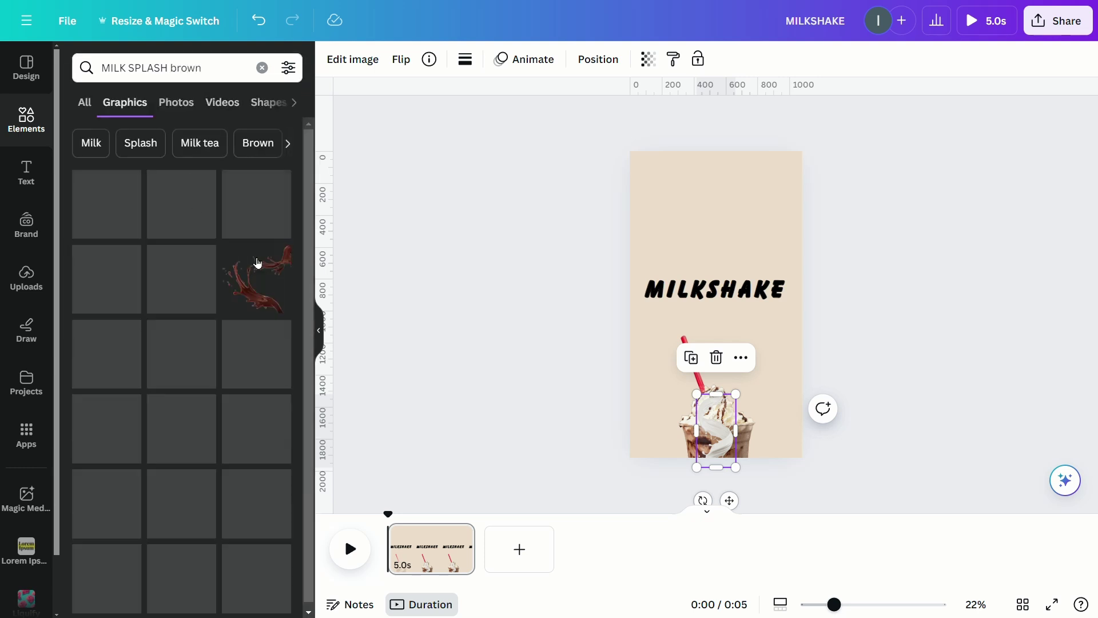
pyautogui.scroll(-2, 202, 356)
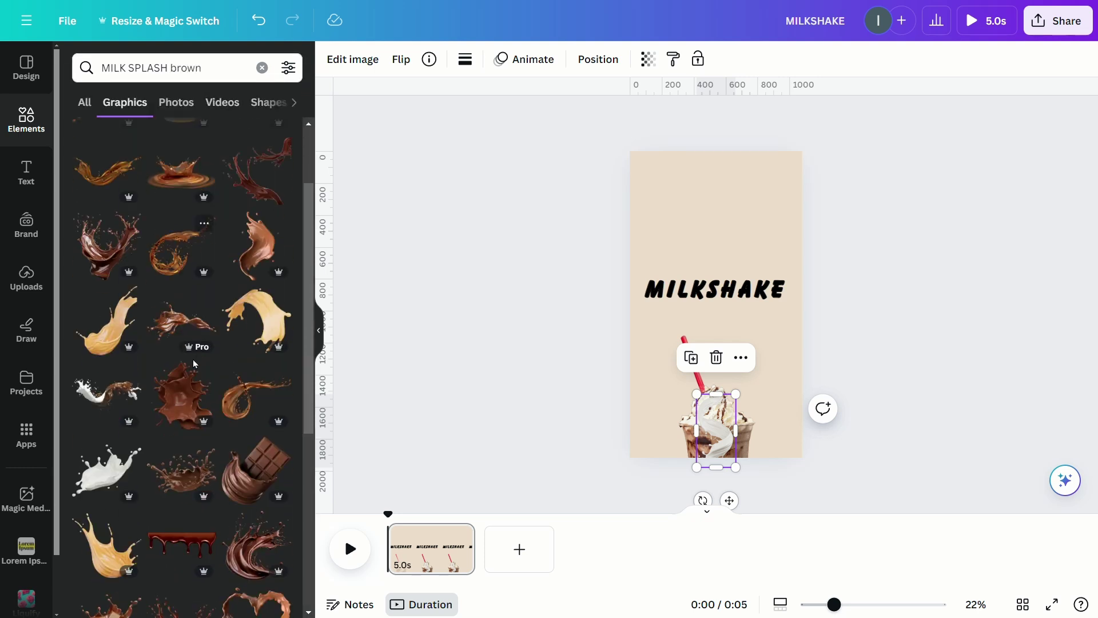
pyautogui.click(110, 222)
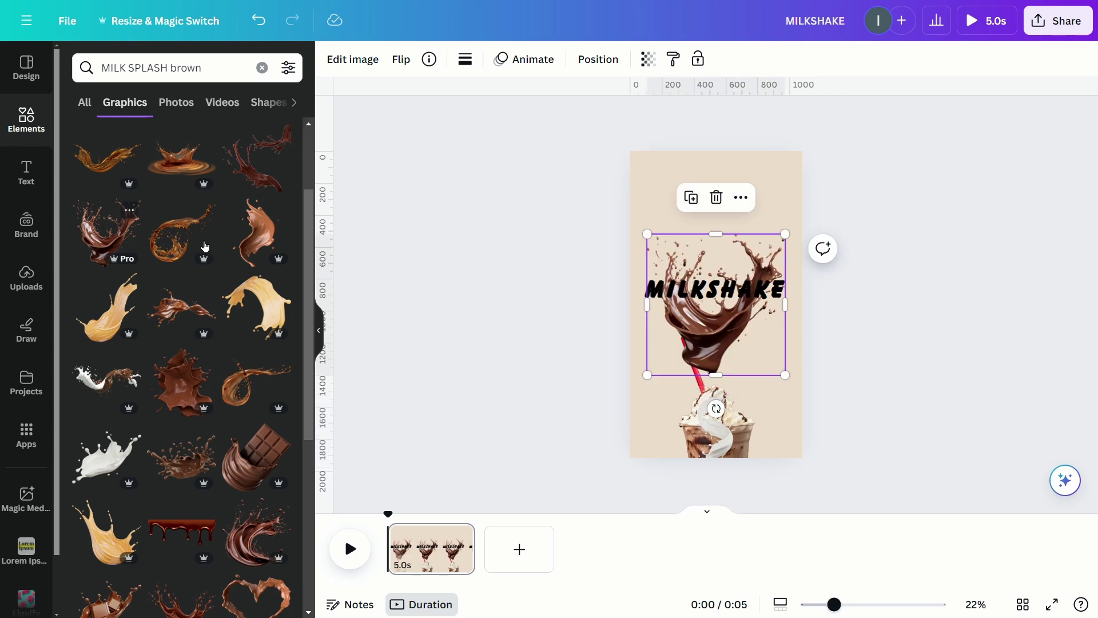
# Shrink the chocolate splash over the cup and move the milkshake above both splashes in the layer order
pyautogui.moveTo(789, 239); pyautogui.dragTo(734, 423)
pyautogui.click(590, 55)
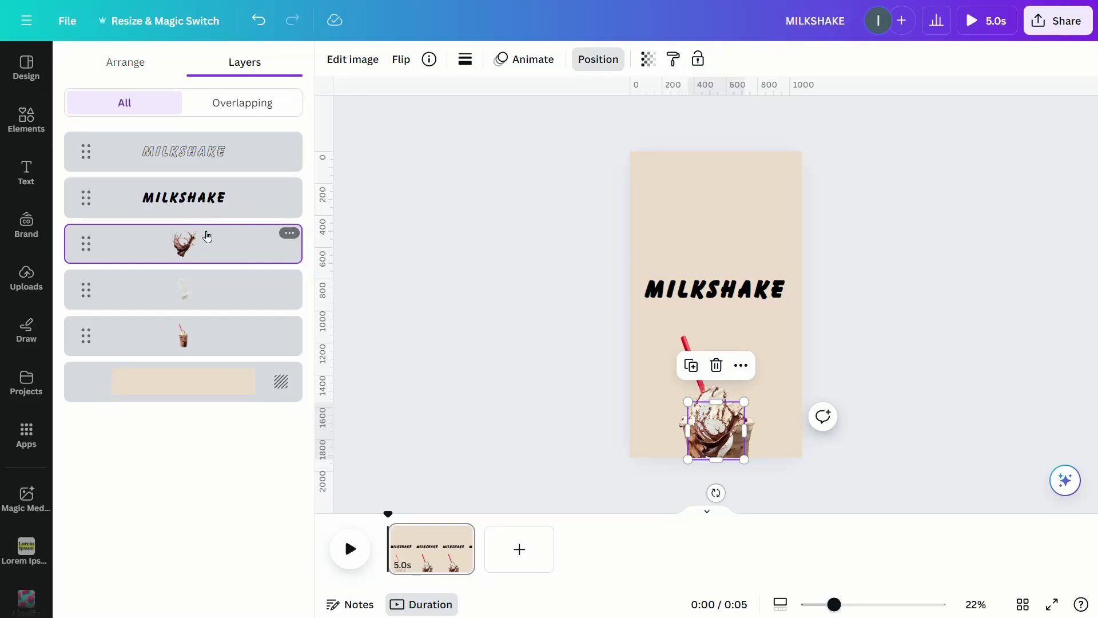
pyautogui.moveTo(220, 324); pyautogui.dragTo(231, 242)
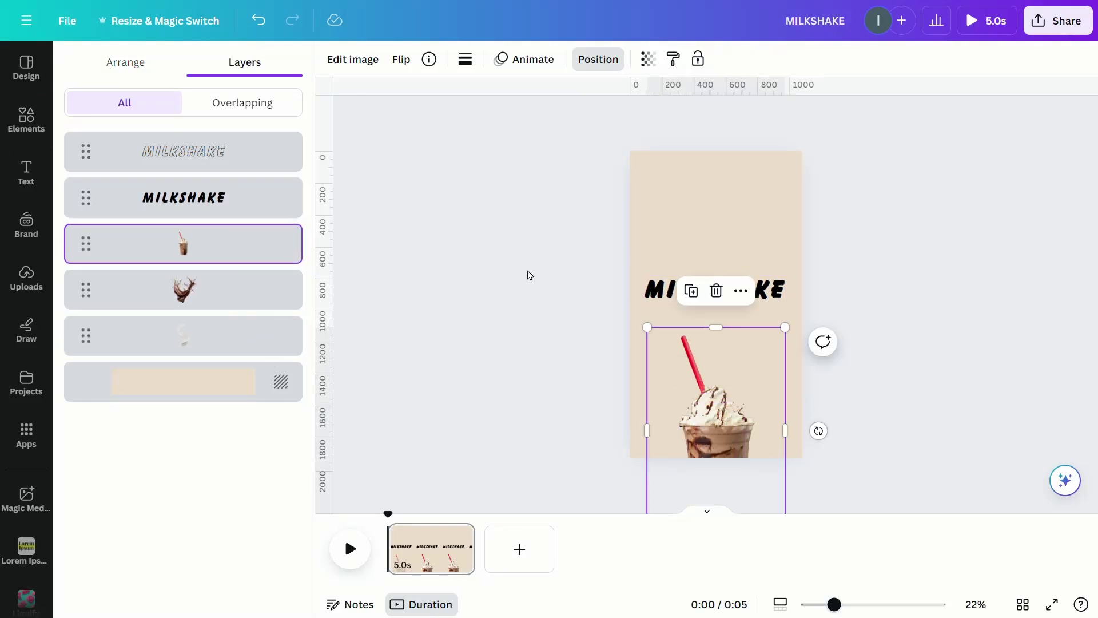
pyautogui.press('Escape')
pyautogui.click(544, 279)
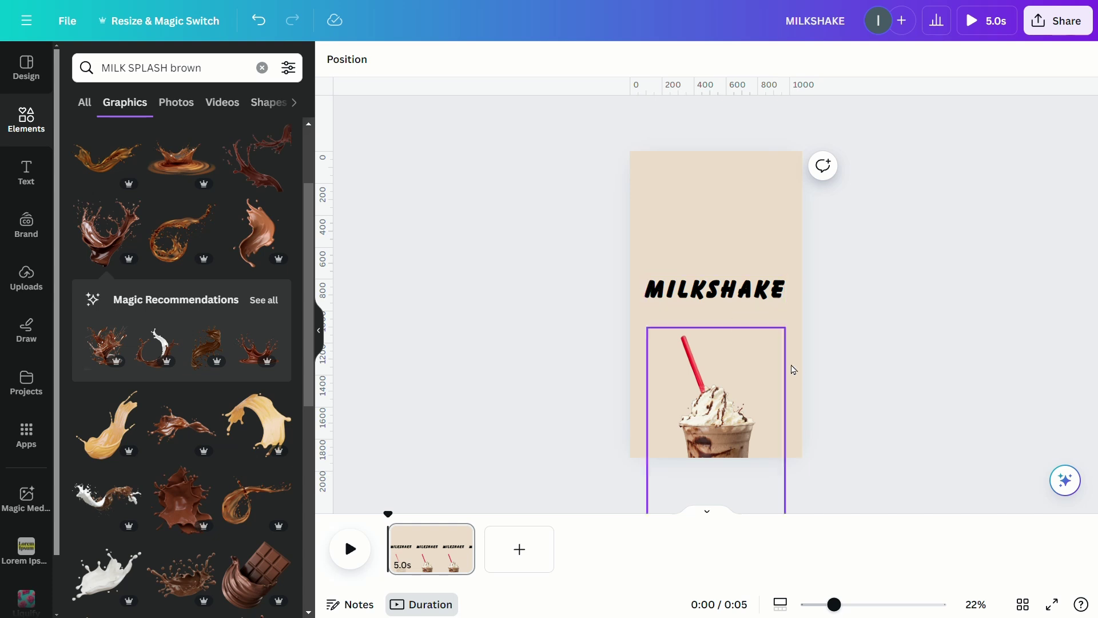
# Duplicate the page and move the milkshake on the copy up to the horizontal centre, behind the MILKSHAKE heading
pyautogui.click(459, 535)
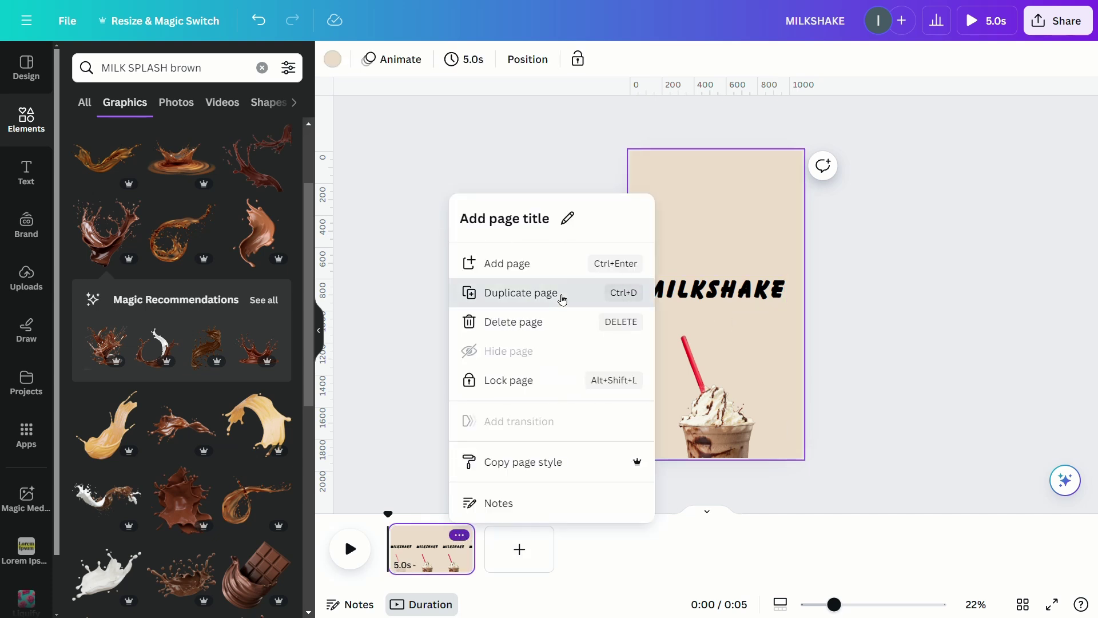
pyautogui.click(559, 294)
pyautogui.click(734, 425)
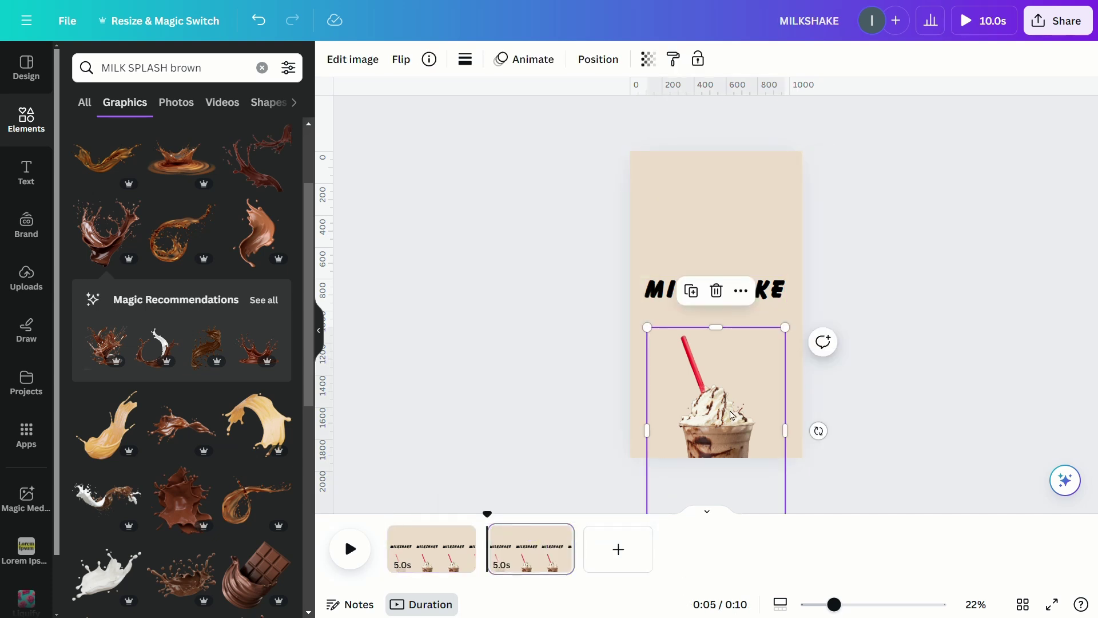
pyautogui.moveTo(732, 414); pyautogui.dragTo(731, 281)
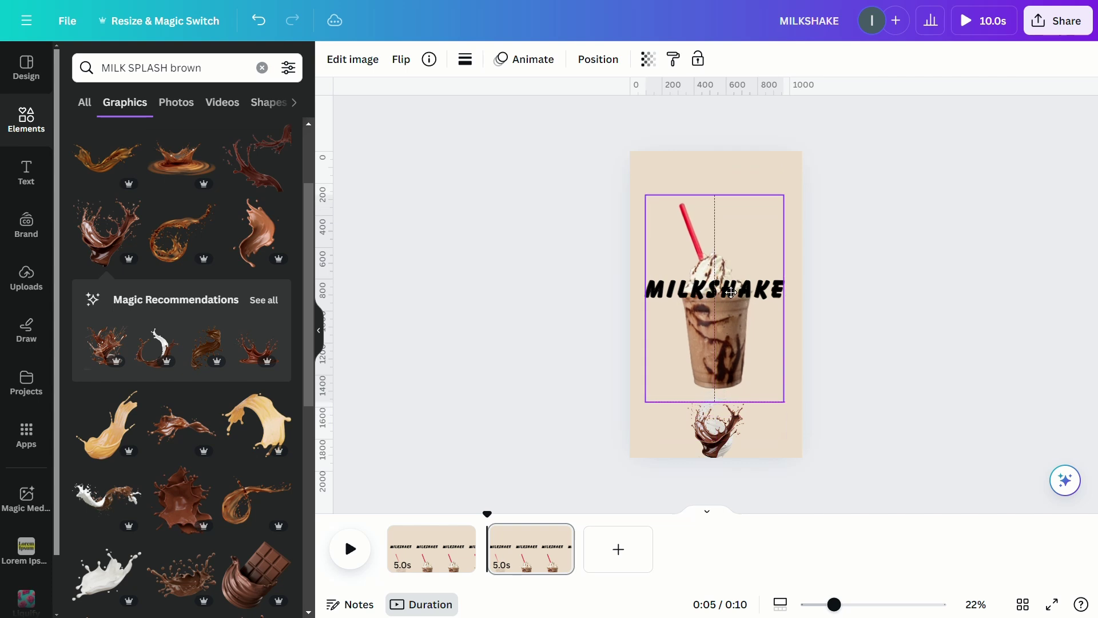
# Send the solid MILKSHAKE heading on the second page behind the milkshake and both splashes, just above the background
pyautogui.click(623, 62)
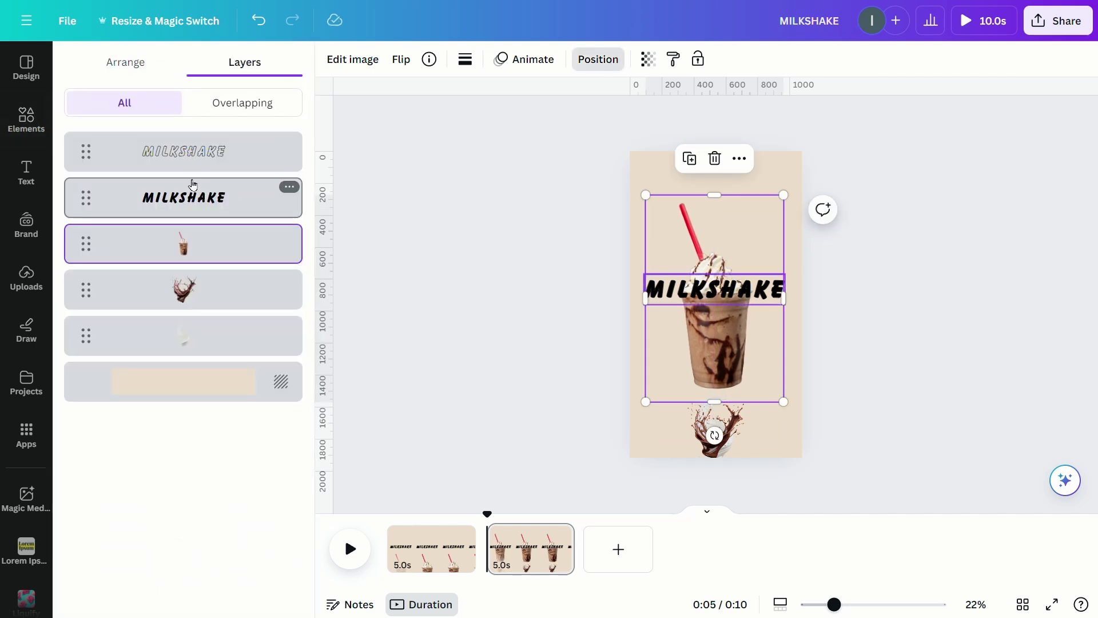
pyautogui.moveTo(188, 187); pyautogui.dragTo(211, 343)
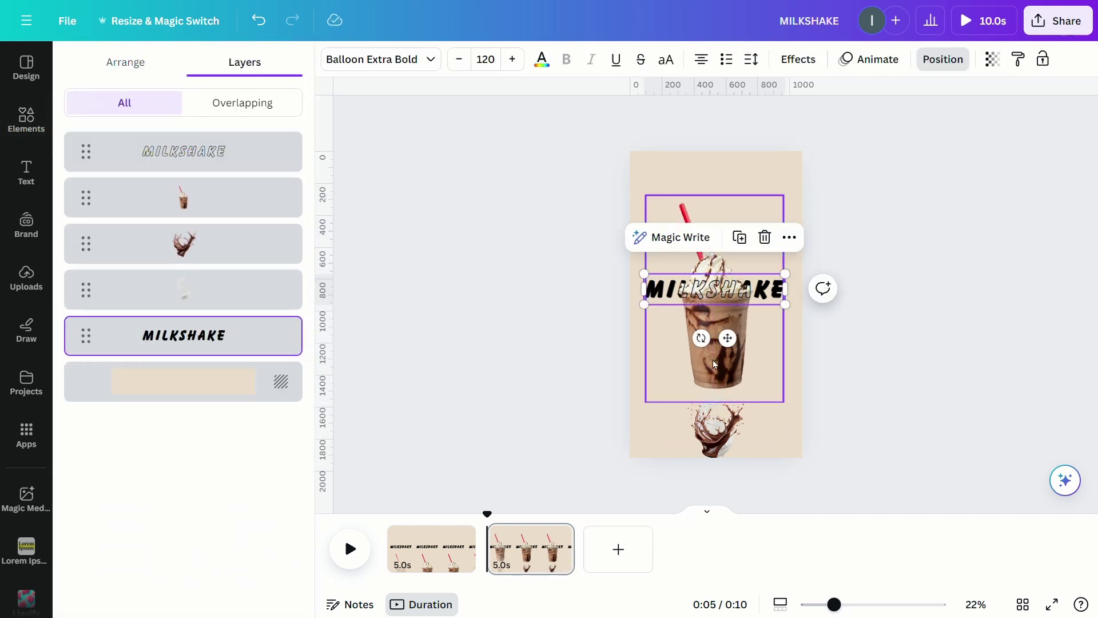
# Enlarge the milkshake on the second page, tilt it clockwise and centre it on the page
pyautogui.click(758, 373)
pyautogui.moveTo(784, 195); pyautogui.dragTo(807, 158)
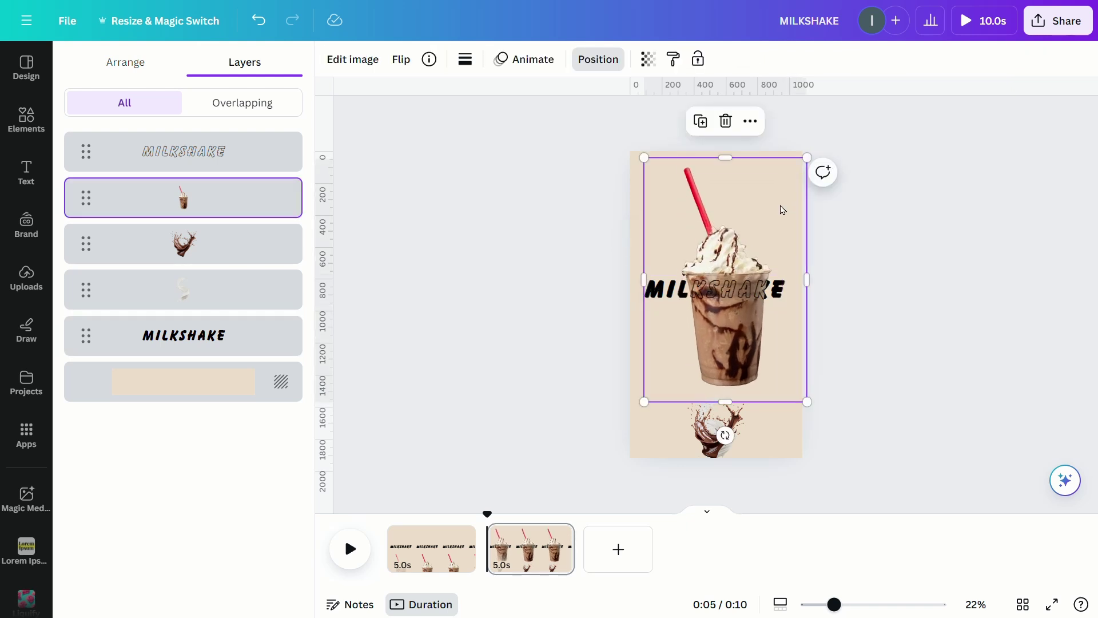
pyautogui.moveTo(725, 436); pyautogui.dragTo(673, 446)
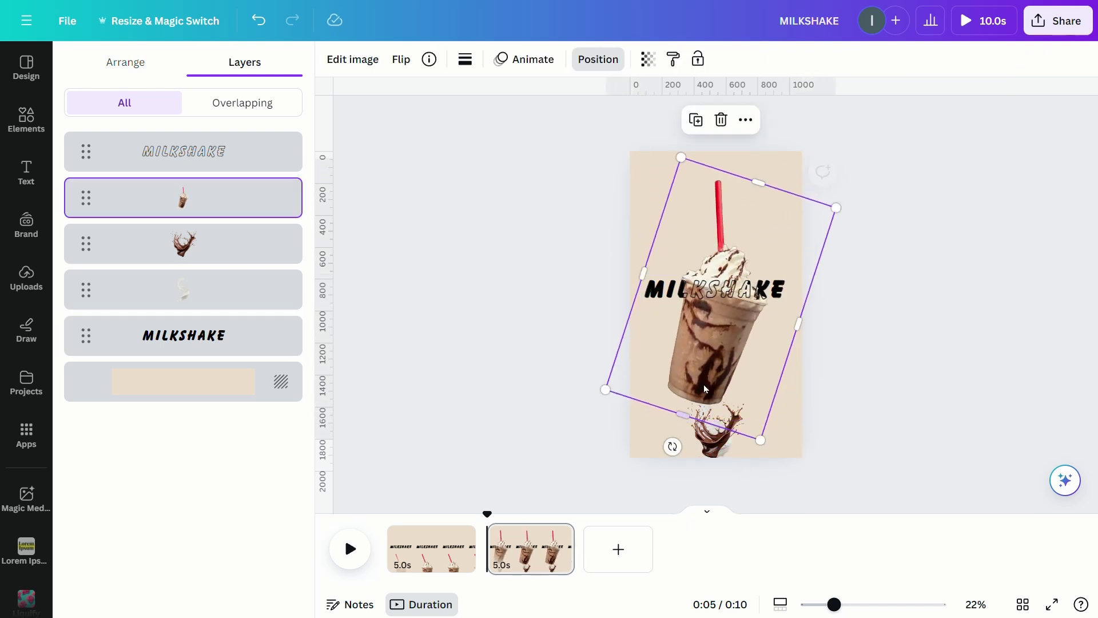
pyautogui.moveTo(746, 360)
pyautogui.mouseDown()
pyautogui.moveTo(742, 351)
pyautogui.moveTo(753, 362)
pyautogui.mouseUp()
pyautogui.click(865, 363)
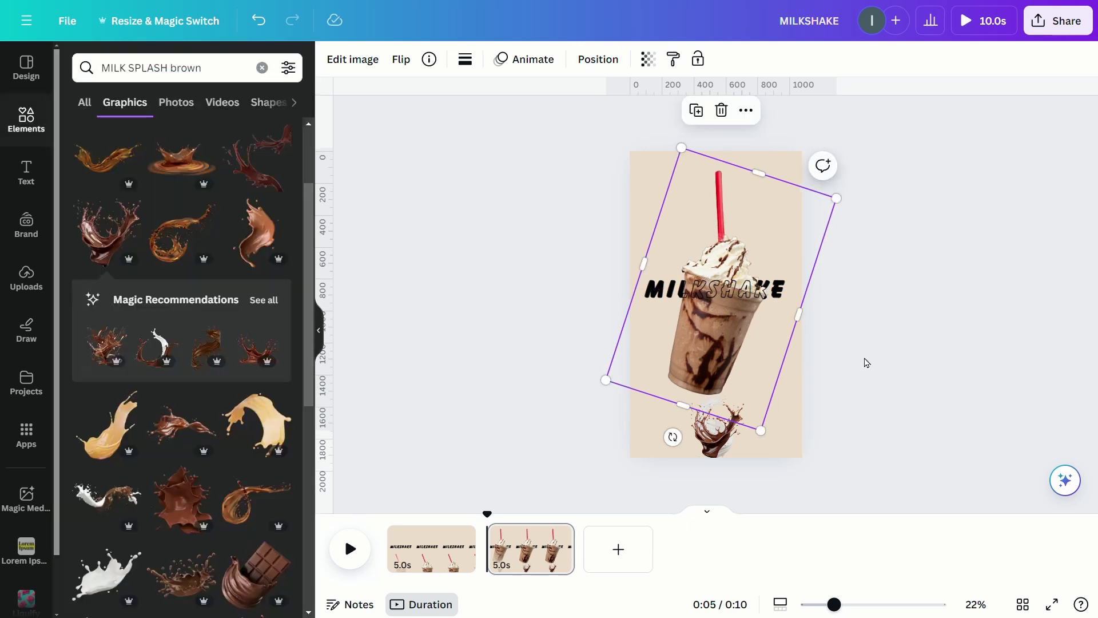
# Enlarge the chocolate splash, place it behind the top of the milkshake and tilt it clockwise to match the cup
pyautogui.click(716, 426)
pyautogui.moveTo(756, 411); pyautogui.dragTo(821, 363)
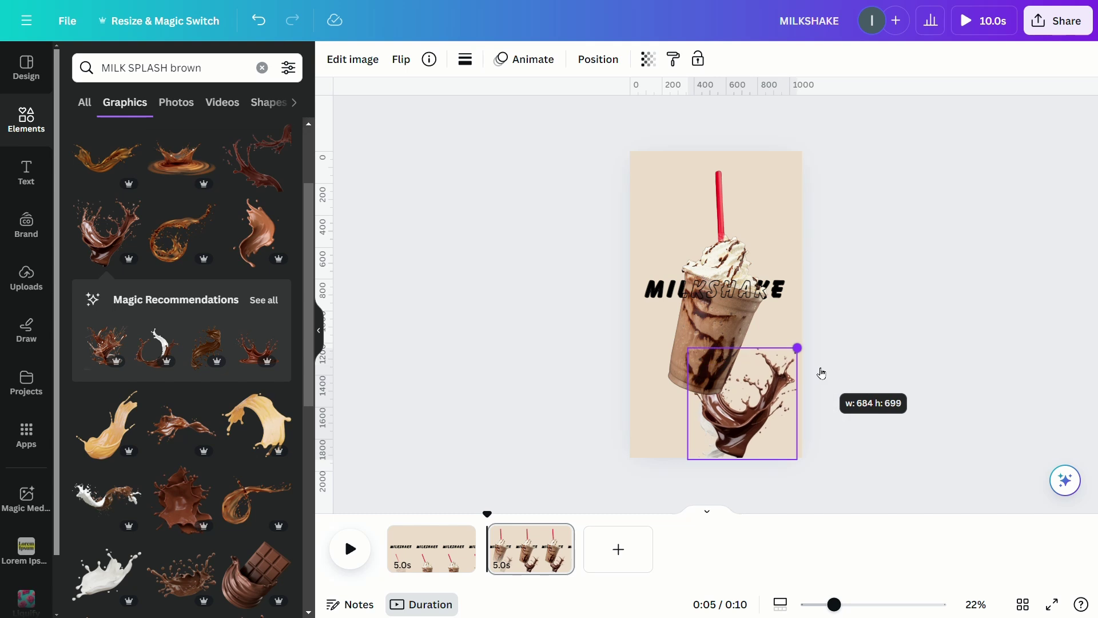
pyautogui.moveTo(770, 429); pyautogui.dragTo(771, 249)
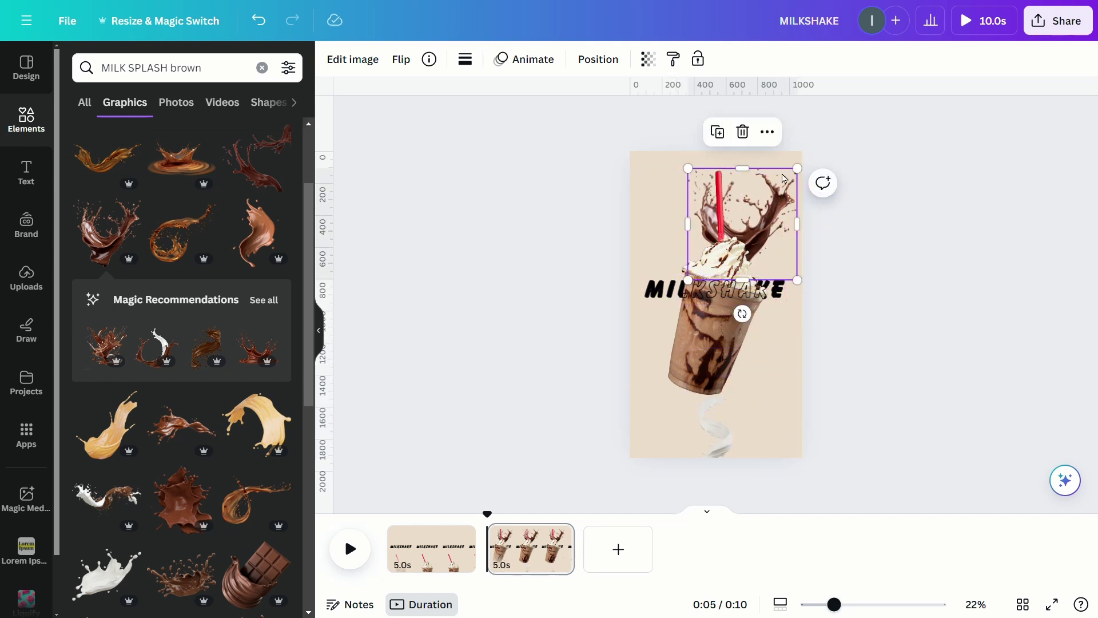
pyautogui.moveTo(753, 325)
pyautogui.mouseDown()
pyautogui.moveTo(717, 323)
pyautogui.moveTo(736, 326)
pyautogui.mouseUp()
pyautogui.moveTo(787, 290); pyautogui.dragTo(804, 315)
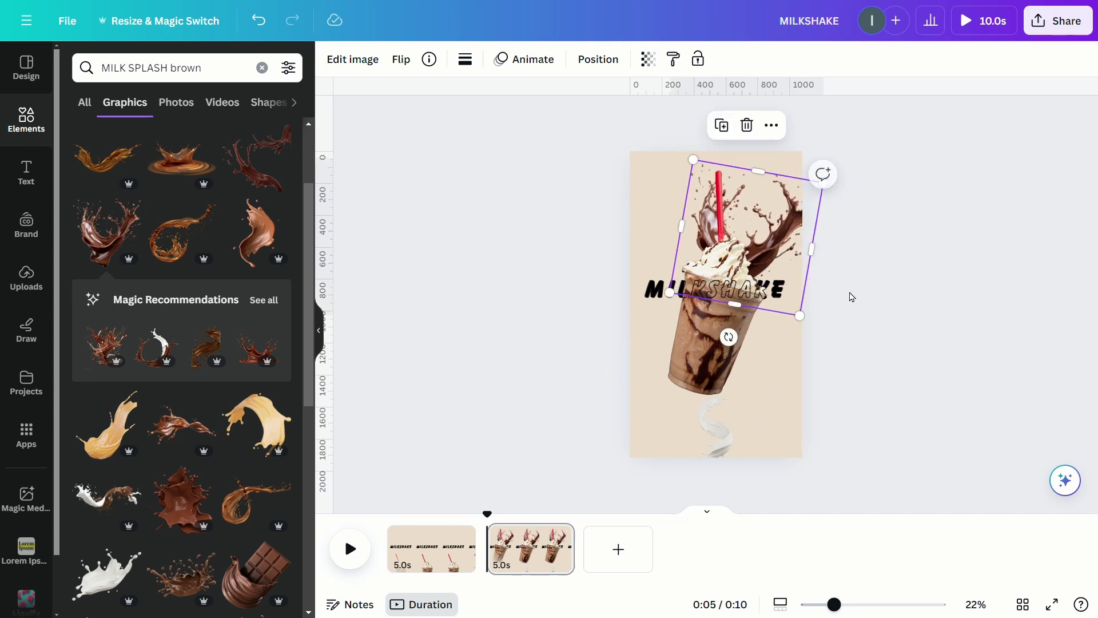
# Enlarge the white milk splash, centre it behind the milkshake and rotate it slightly counterclockwise
pyautogui.click(715, 434)
pyautogui.moveTo(715, 434); pyautogui.dragTo(829, 434)
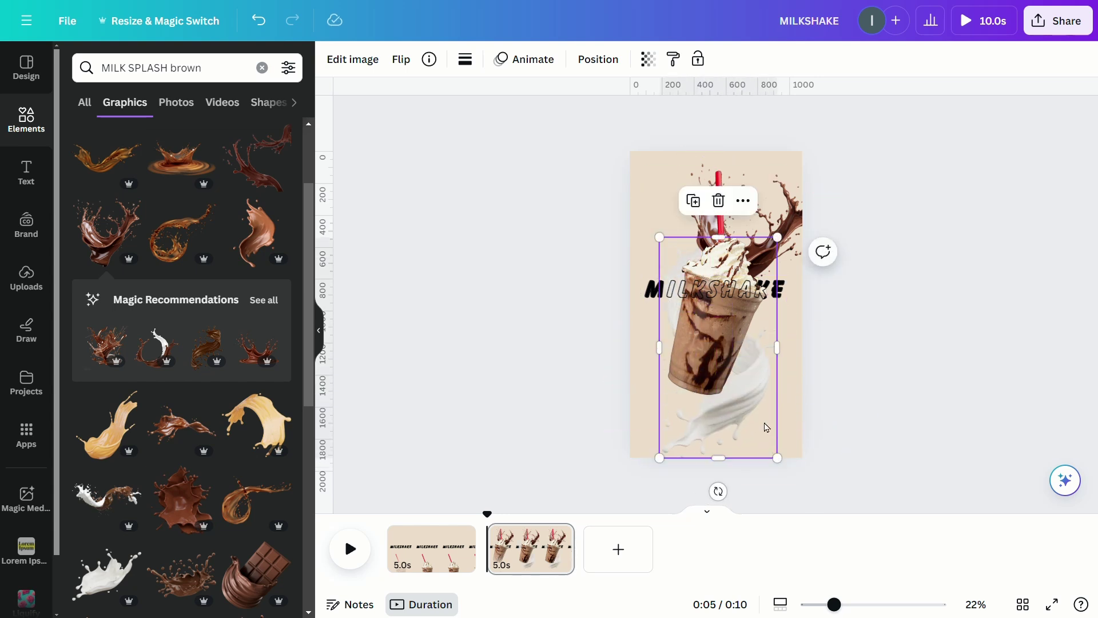
pyautogui.moveTo(765, 421); pyautogui.dragTo(766, 394)
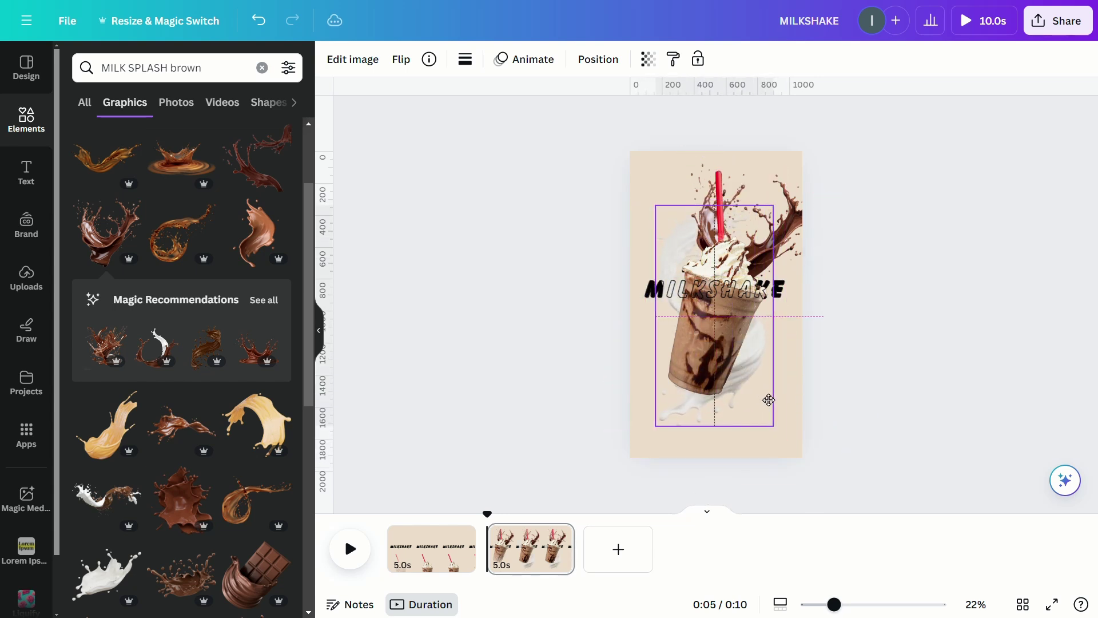
pyautogui.moveTo(715, 458); pyautogui.dragTo(764, 457)
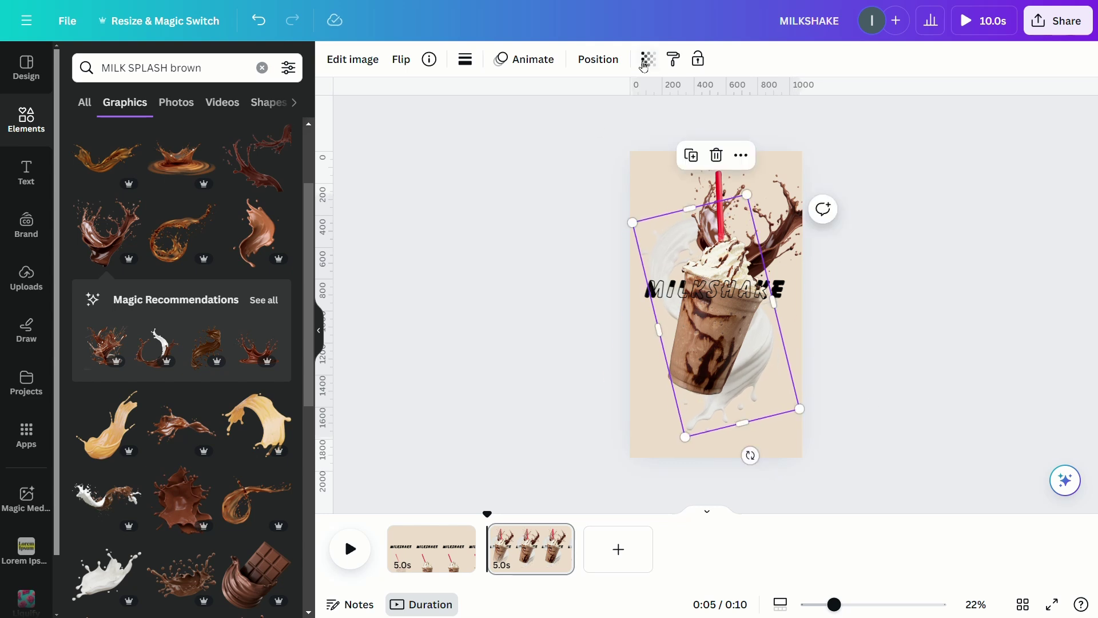
pyautogui.click(597, 58)
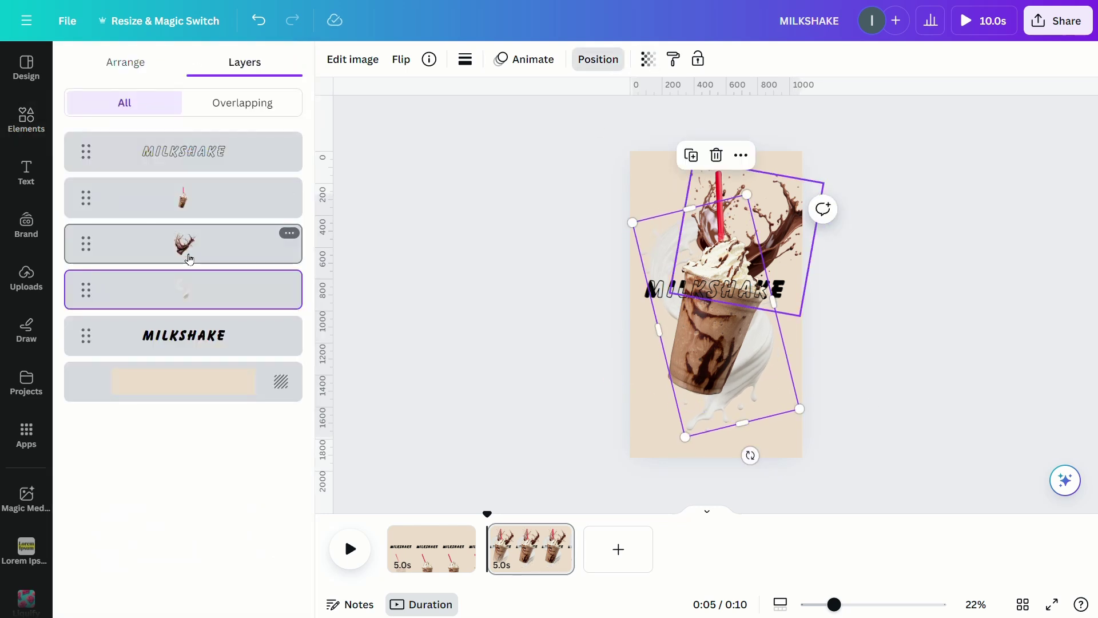
pyautogui.click(852, 320)
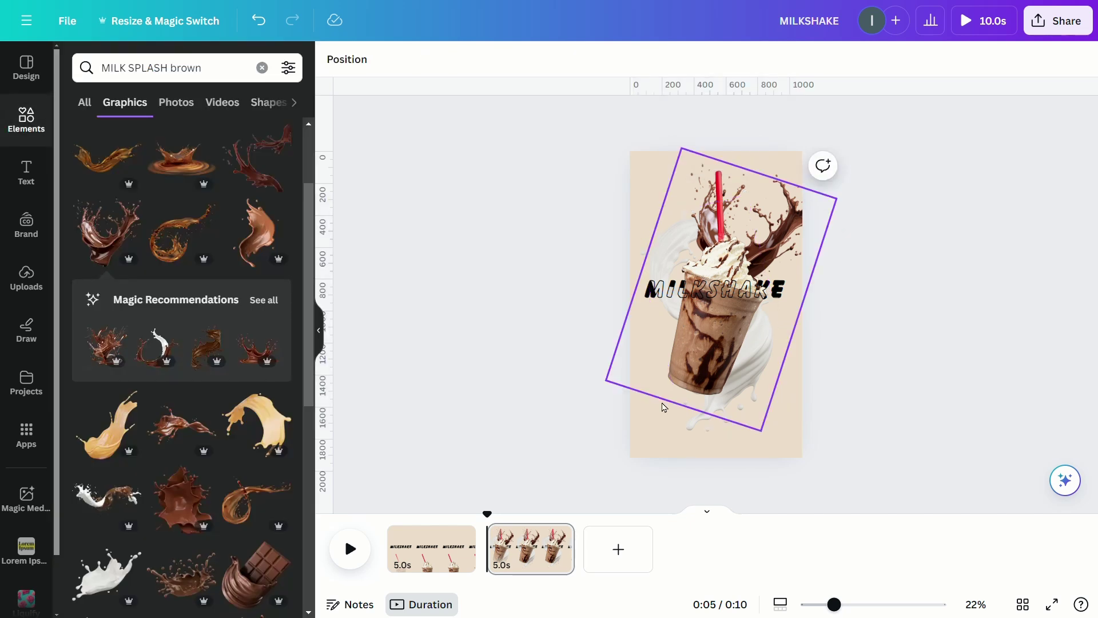
# Recolour the hollow MILKSHAKE heading with the milkshake photo's dark brown and replace black with it across all pages
pyautogui.click(715, 289)
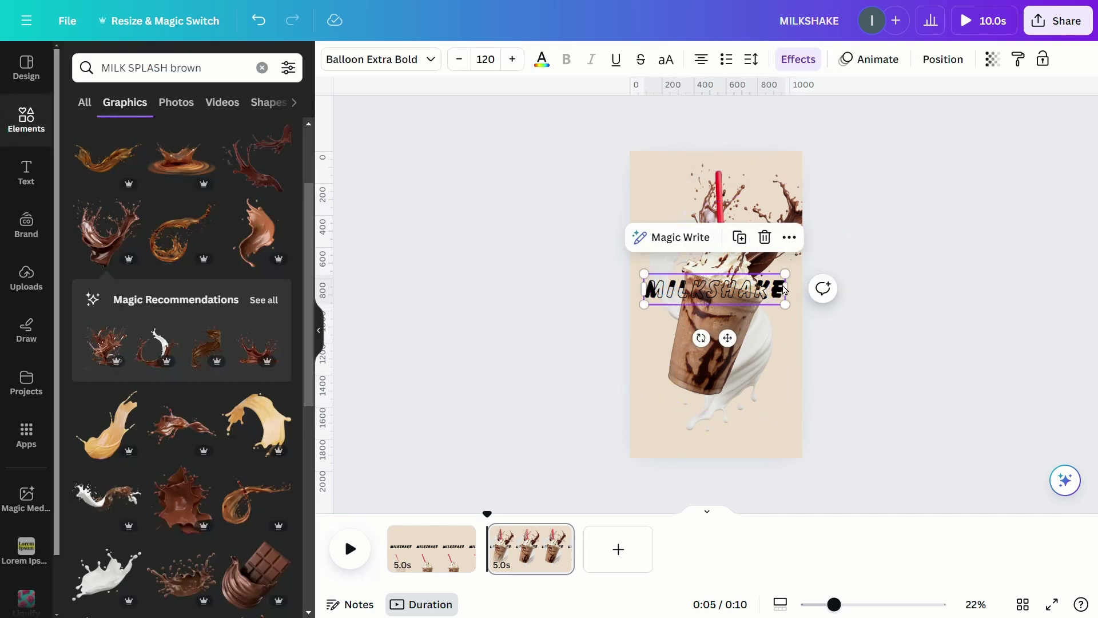
pyautogui.click(541, 59)
pyautogui.click(123, 380)
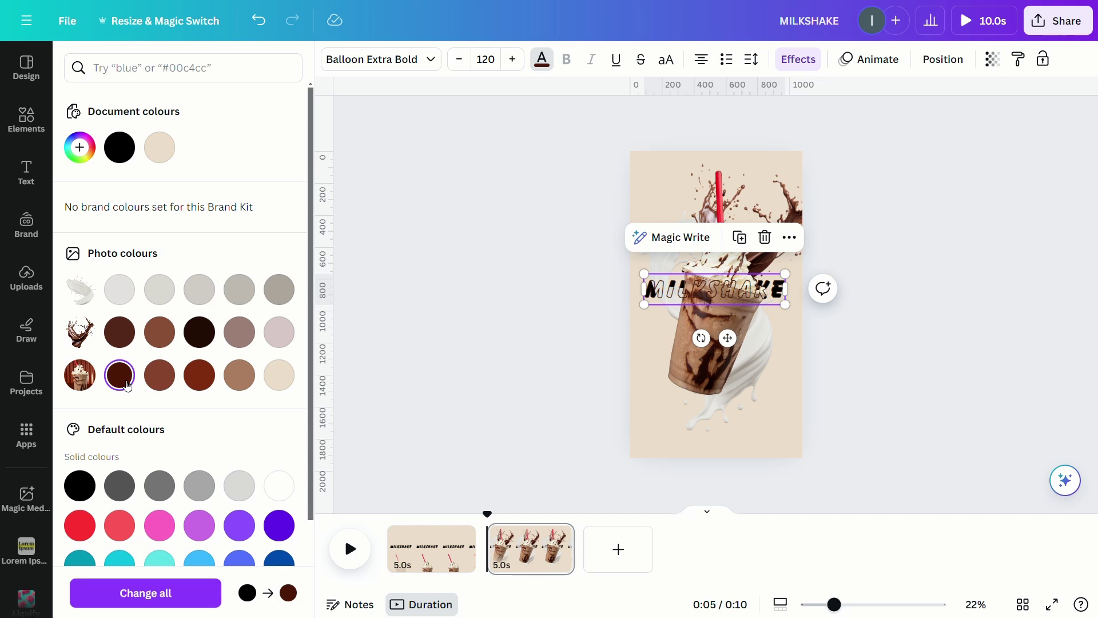
pyautogui.click(157, 593)
pyautogui.click(510, 282)
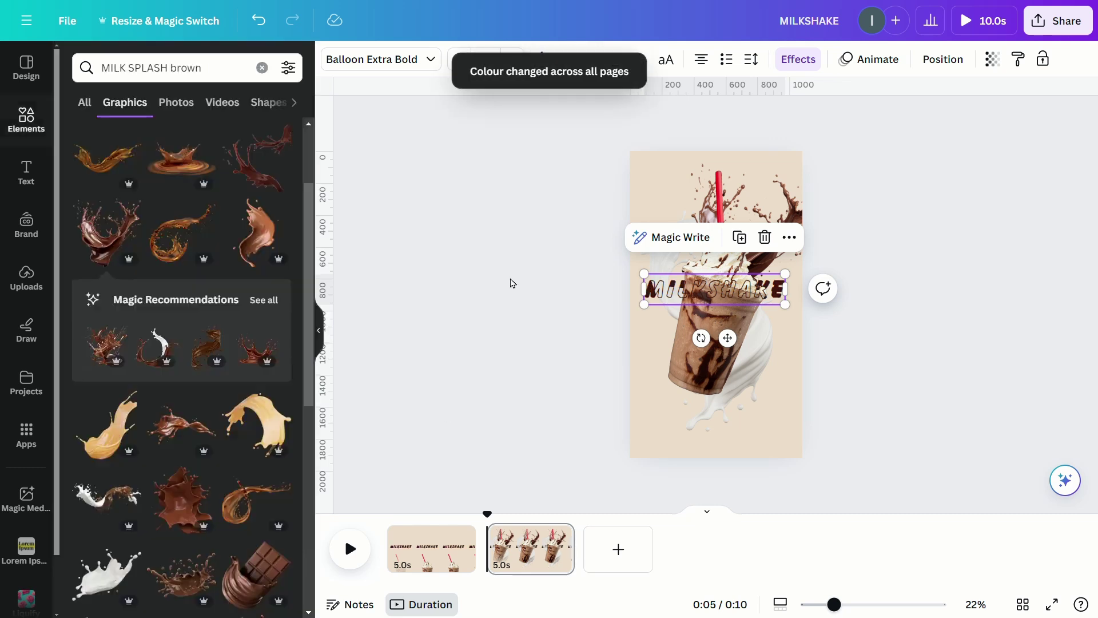
# Add a Match & Move transition between the two pages with a duration of 1.2 seconds
pyautogui.click(446, 558)
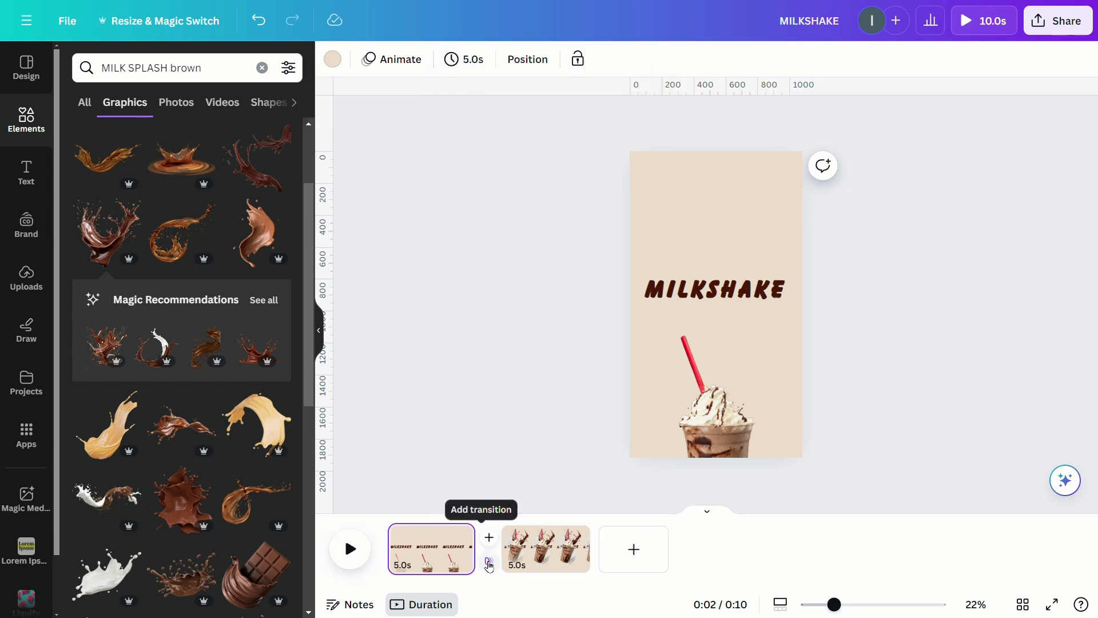
pyautogui.click(487, 561)
pyautogui.click(90, 346)
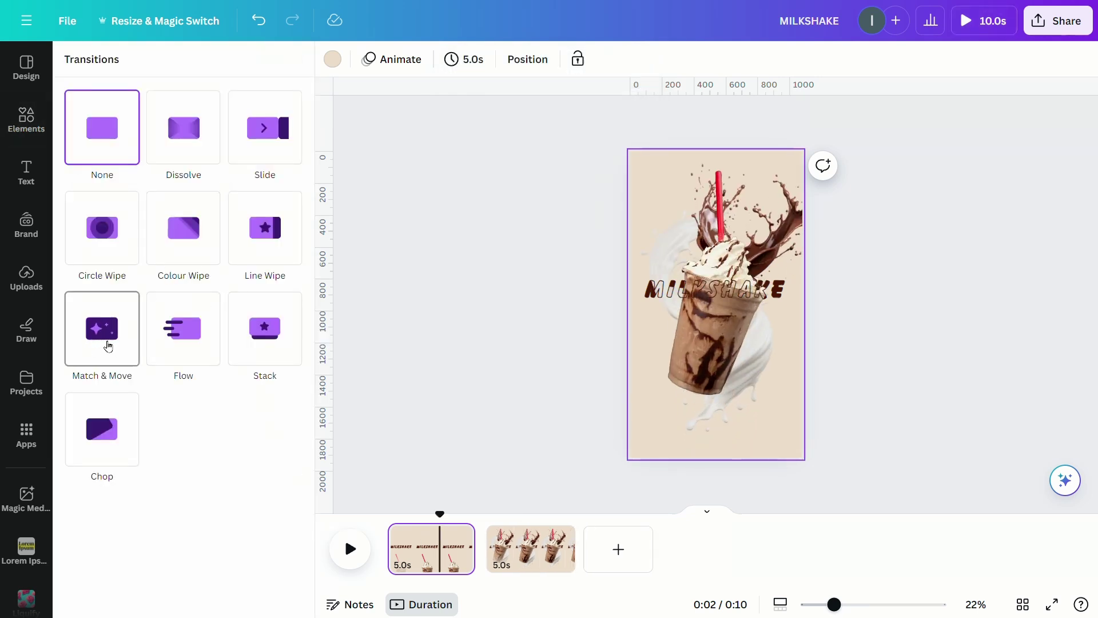
pyautogui.moveTo(142, 432)
pyautogui.mouseDown()
pyautogui.moveTo(248, 431)
pyautogui.moveTo(149, 433)
pyautogui.mouseUp()
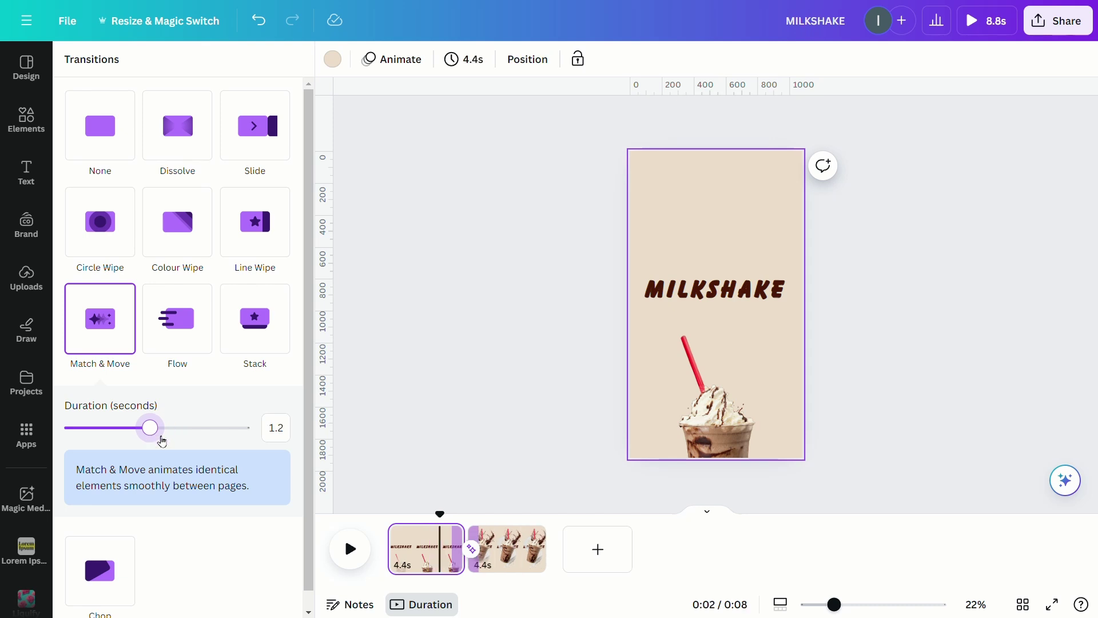
# Shorten both pages to 2.1 seconds each and return to the first page
pyautogui.moveTo(463, 549); pyautogui.dragTo(437, 548)
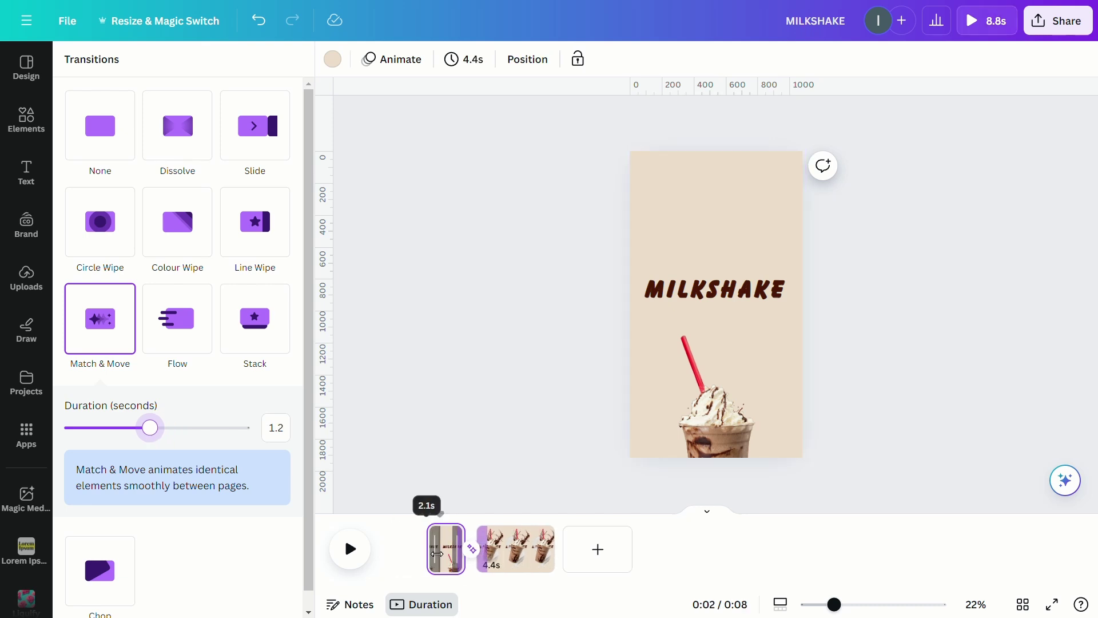
pyautogui.moveTo(531, 563); pyautogui.dragTo(499, 563)
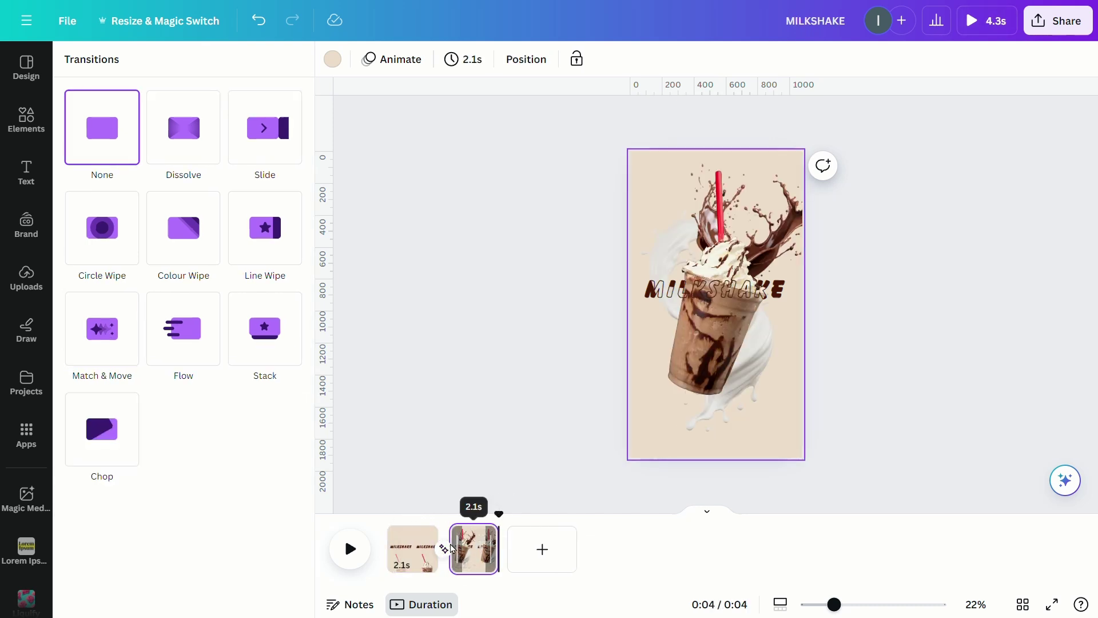
pyautogui.click(411, 549)
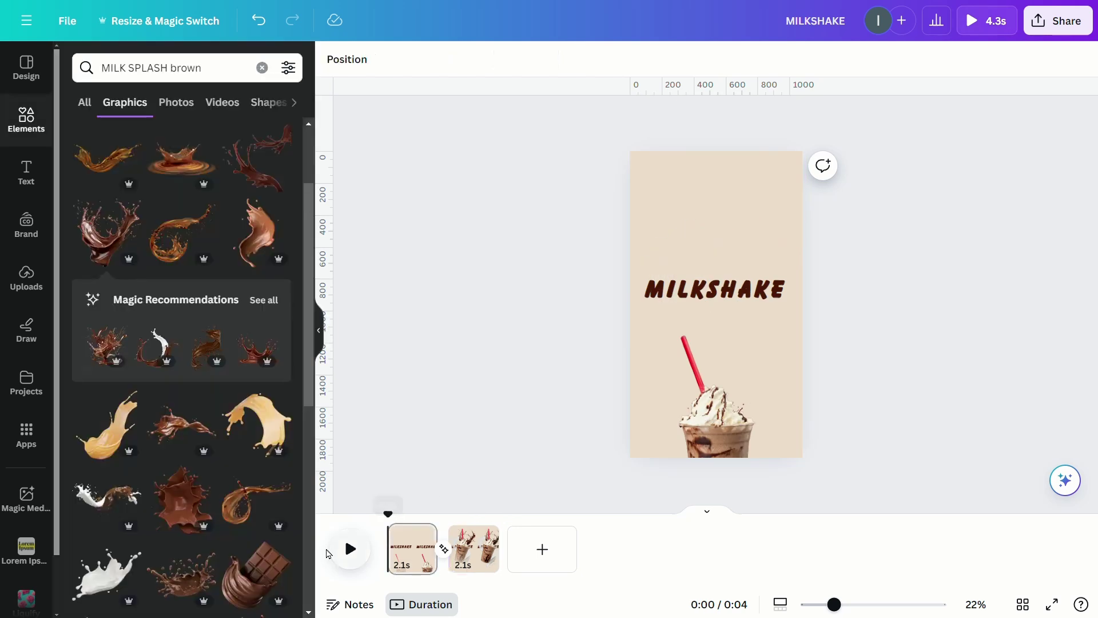